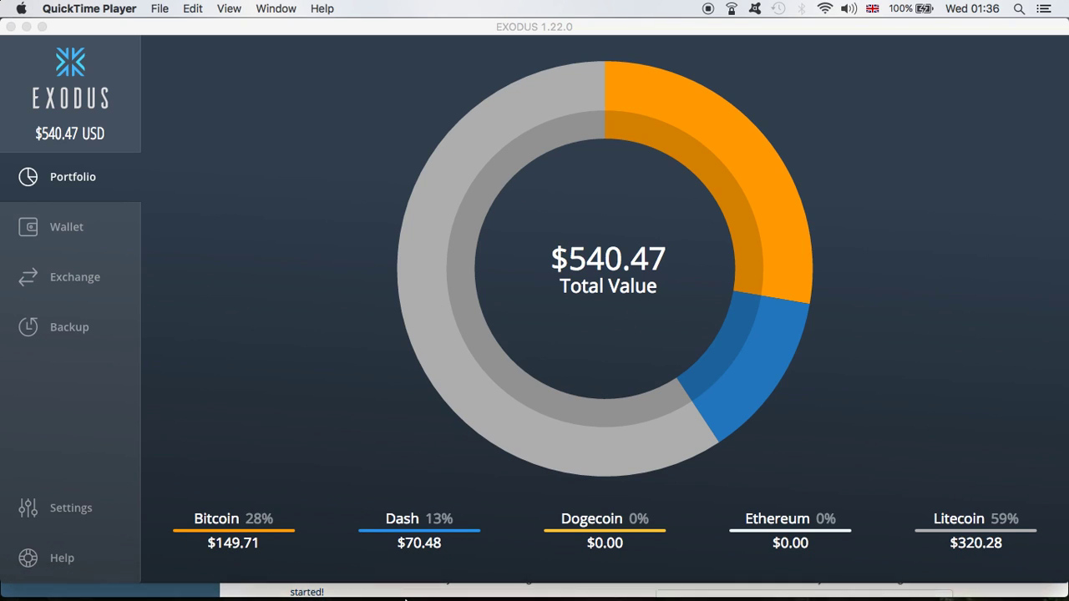
Switch to the Exodus wallet, open its Dash wallet and copy the Dash receiving address
left_click(356, 583)
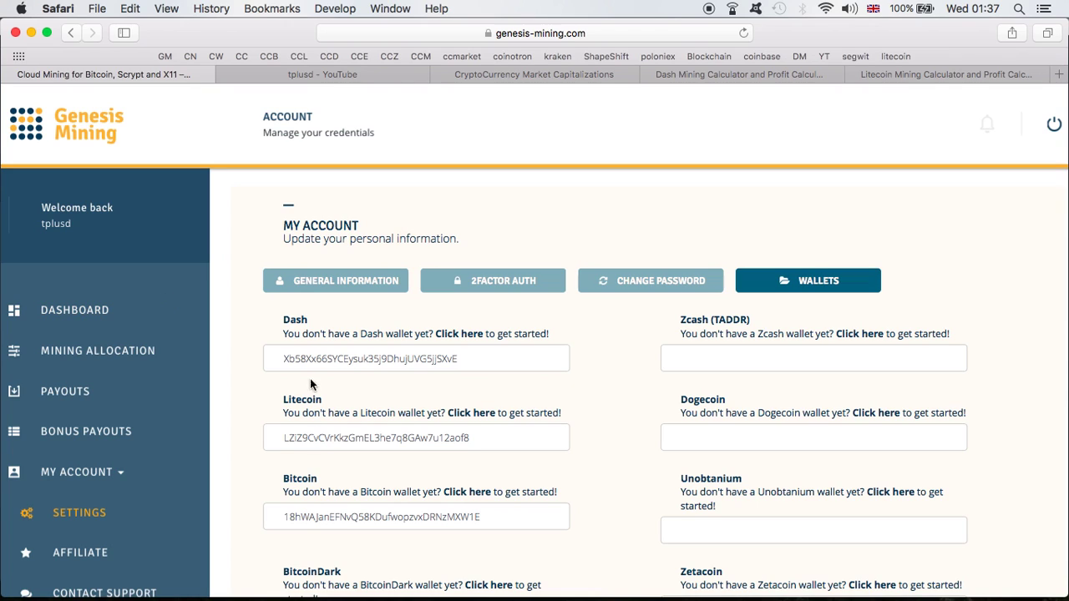
mouse_move(305, 594)
left_click(84, 593)
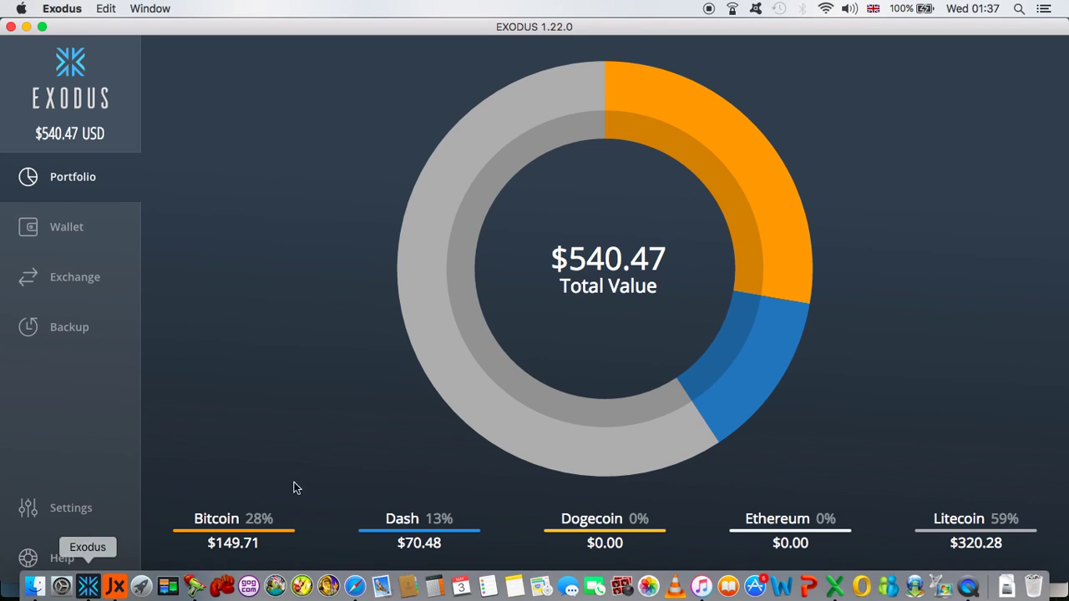
left_click(55, 240)
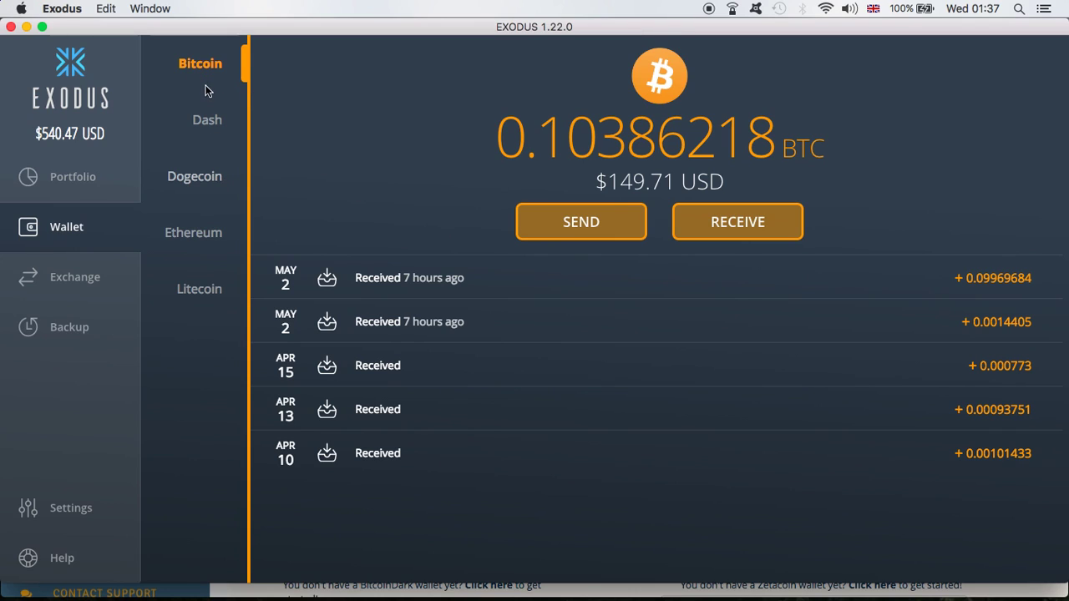
left_click(200, 119)
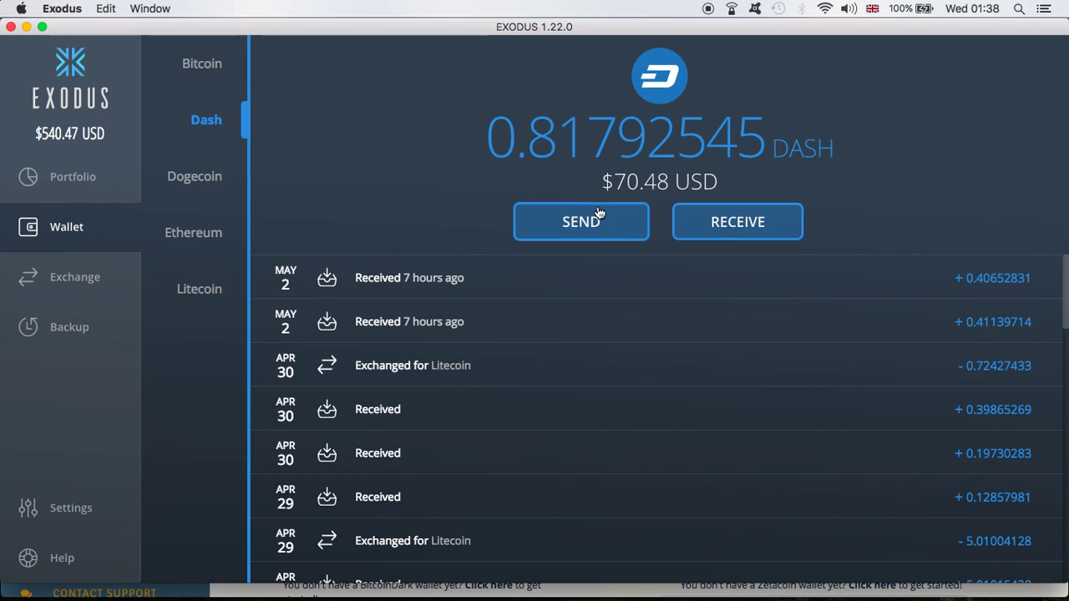
left_click(702, 219)
left_click(422, 432)
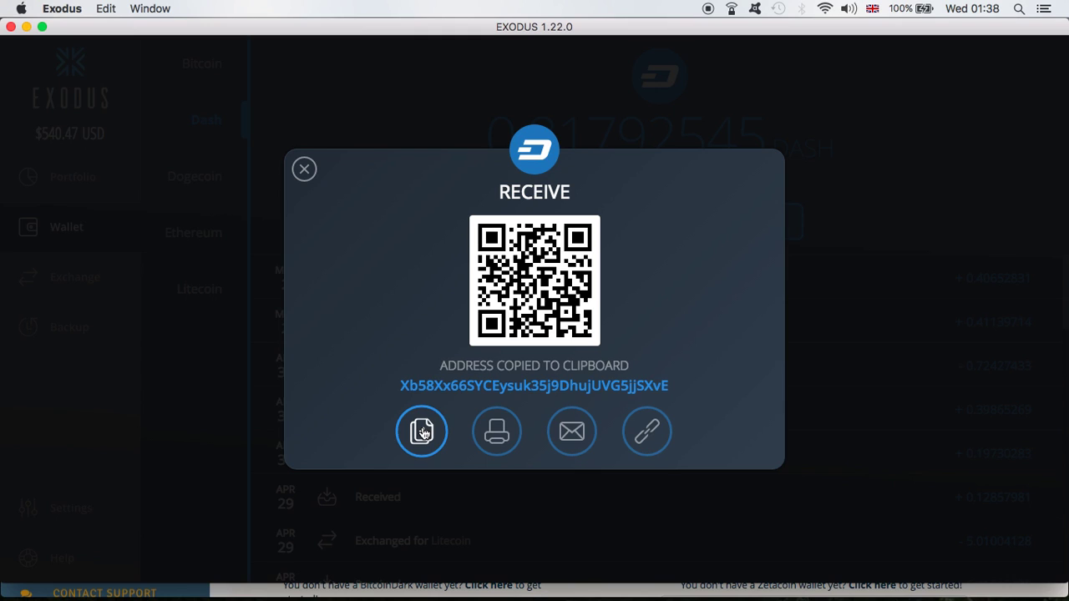
left_click(421, 432)
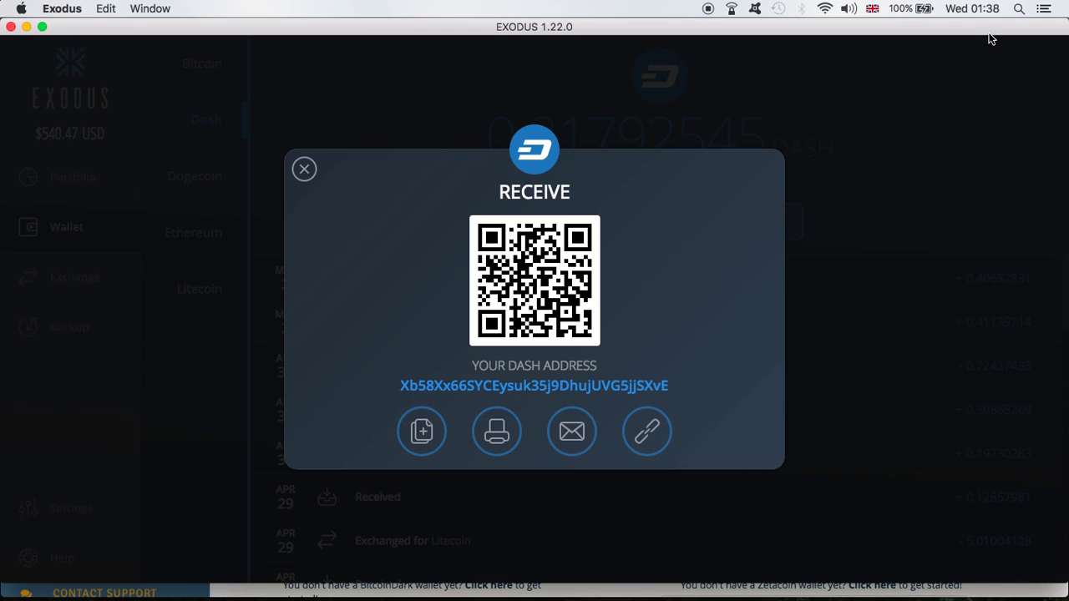
Switch to the Genesis Mining wallet settings to check the Dash payout address, and open the account dashboard
key("ctrl+Up")
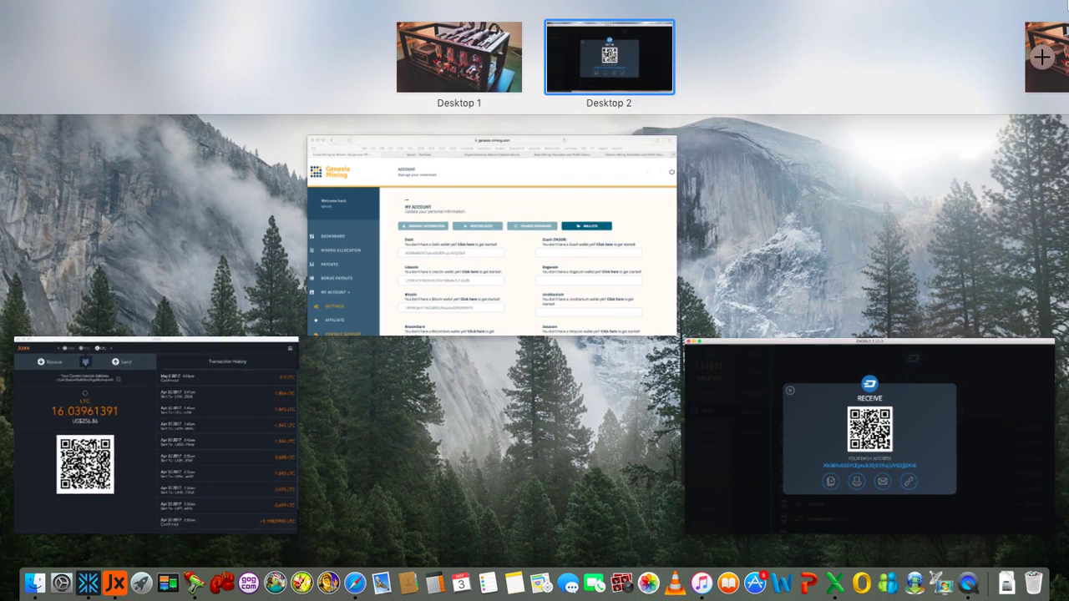
left_click(416, 307)
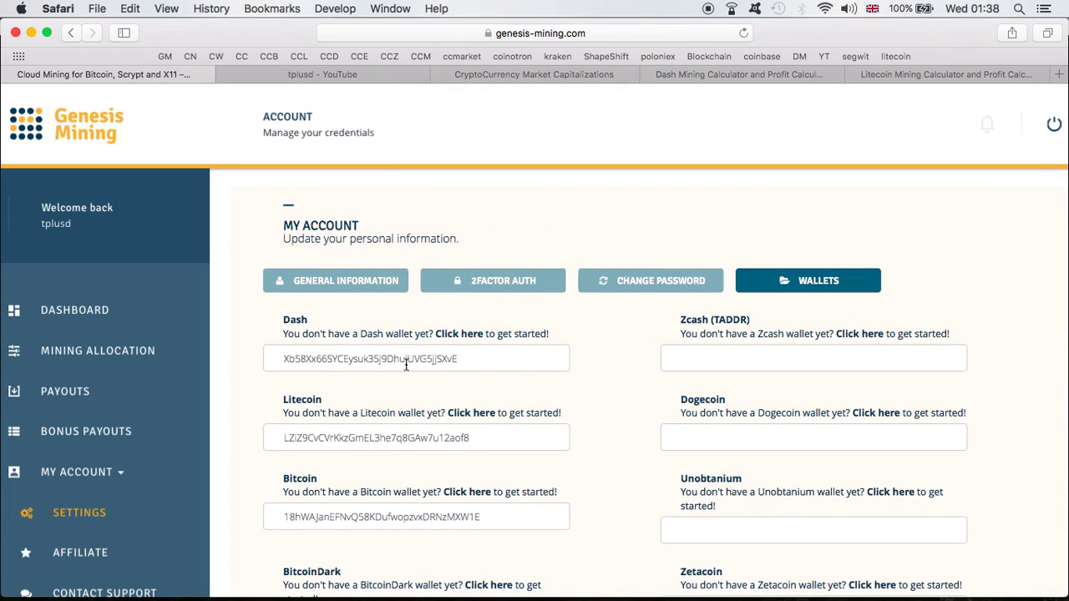
left_click(82, 310)
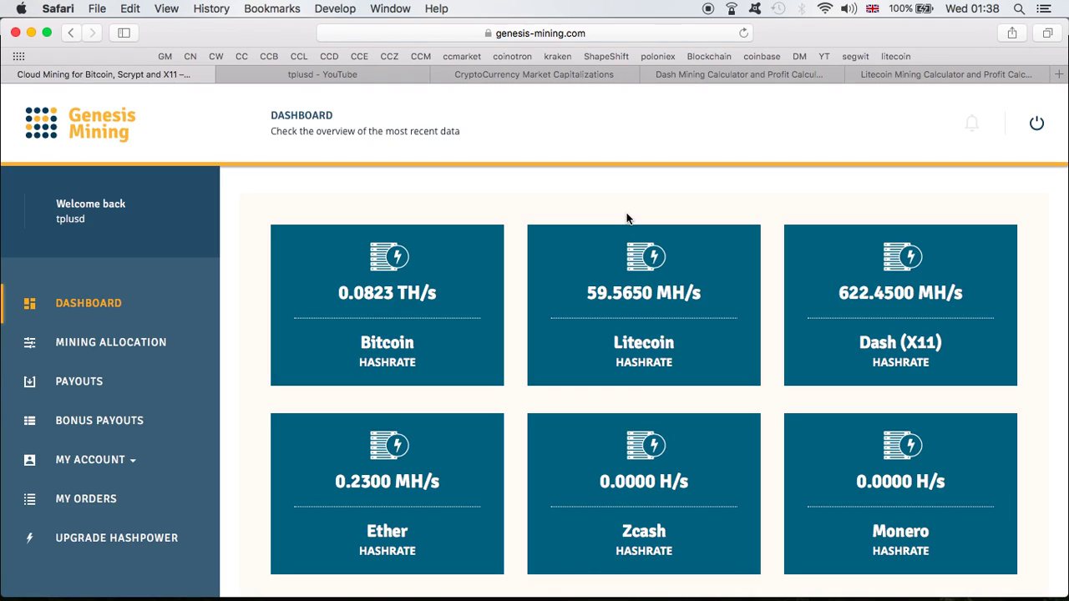
Switch back to Exodus, close the Dash receive dialog and open the Backup page
key("ctrl+Up")
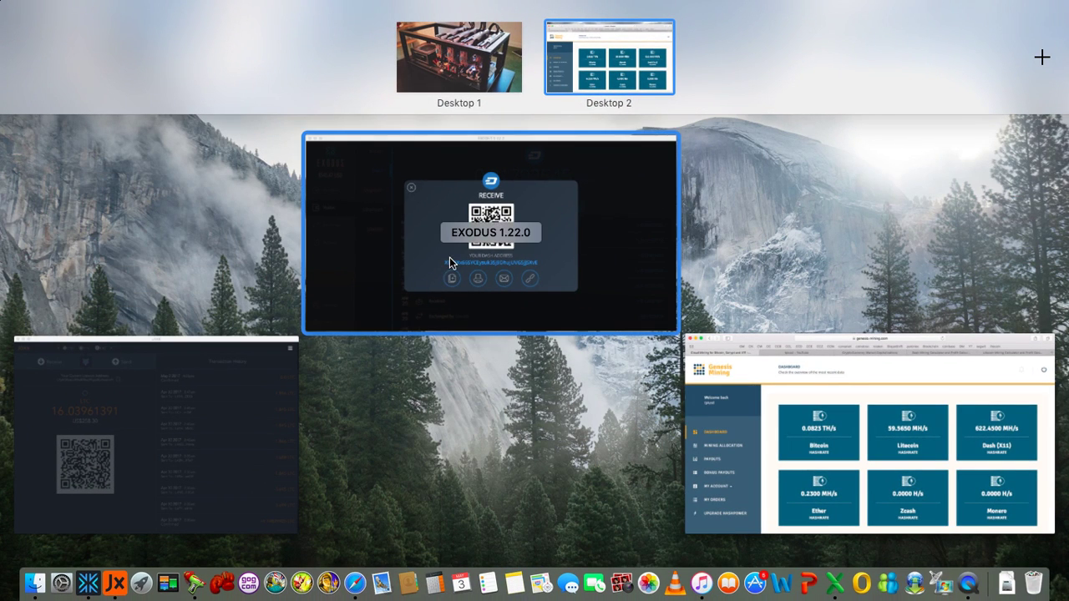
left_click(449, 258)
left_click(304, 168)
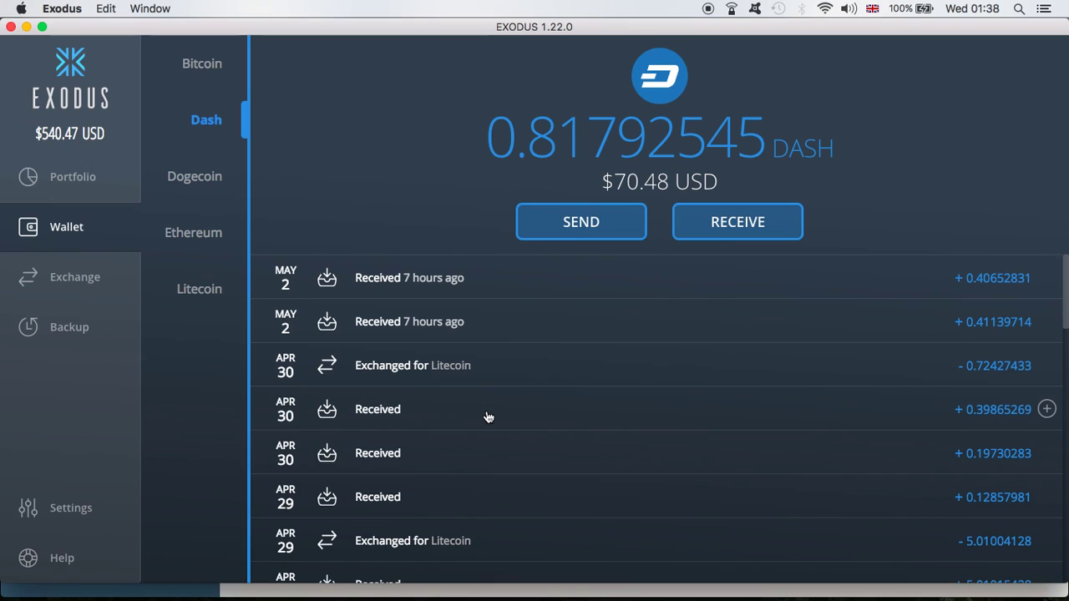
mouse_move(247, 596)
left_click(63, 328)
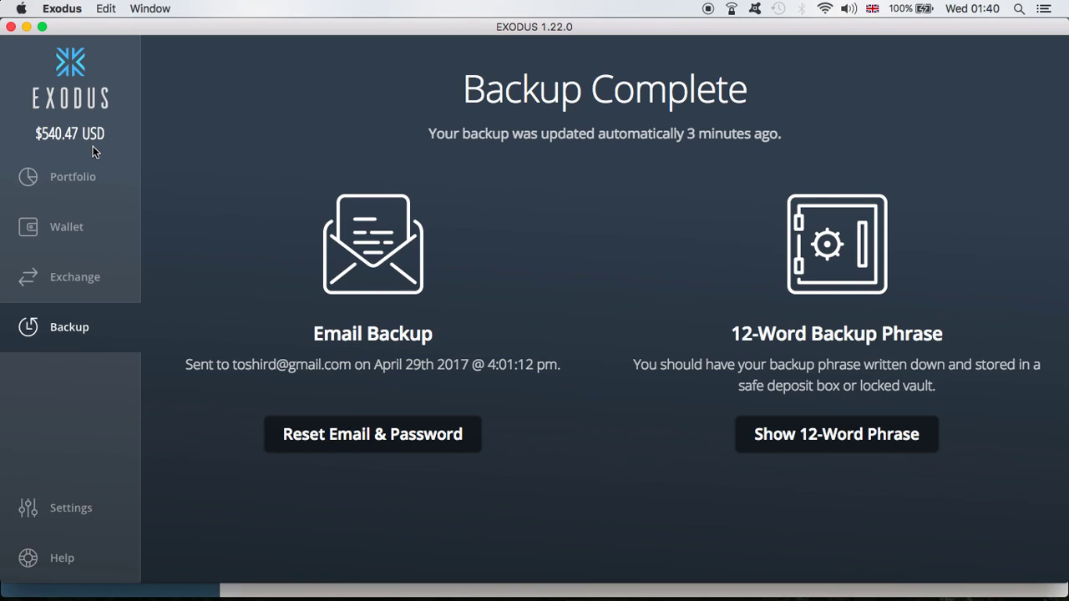
Minimise the Exodus and Safari windows and bring the Jaxx wallet to the front
left_click(27, 26)
left_click(32, 34)
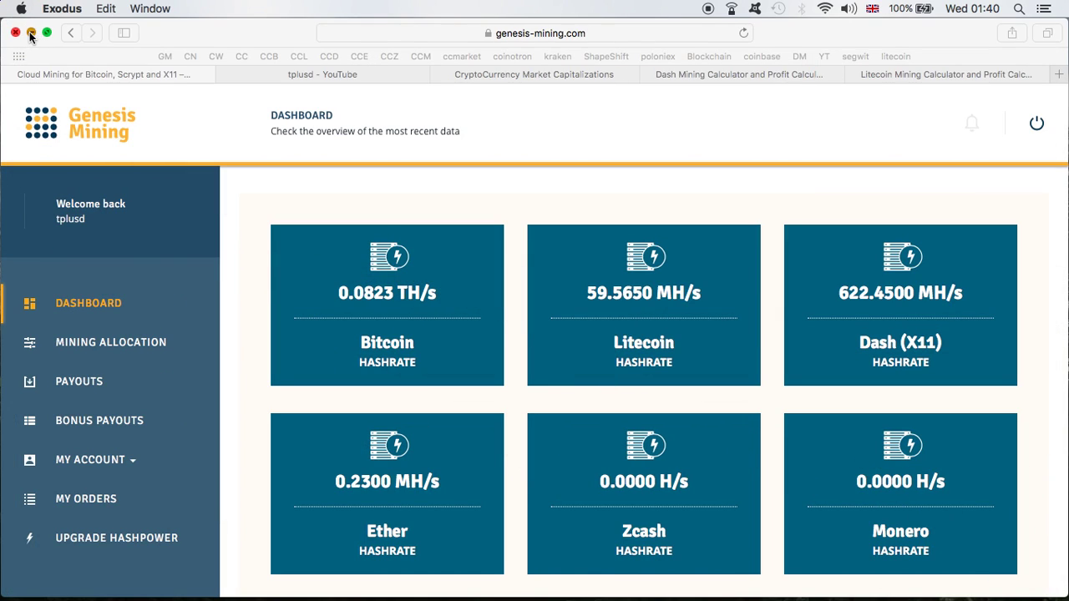
left_click(204, 356)
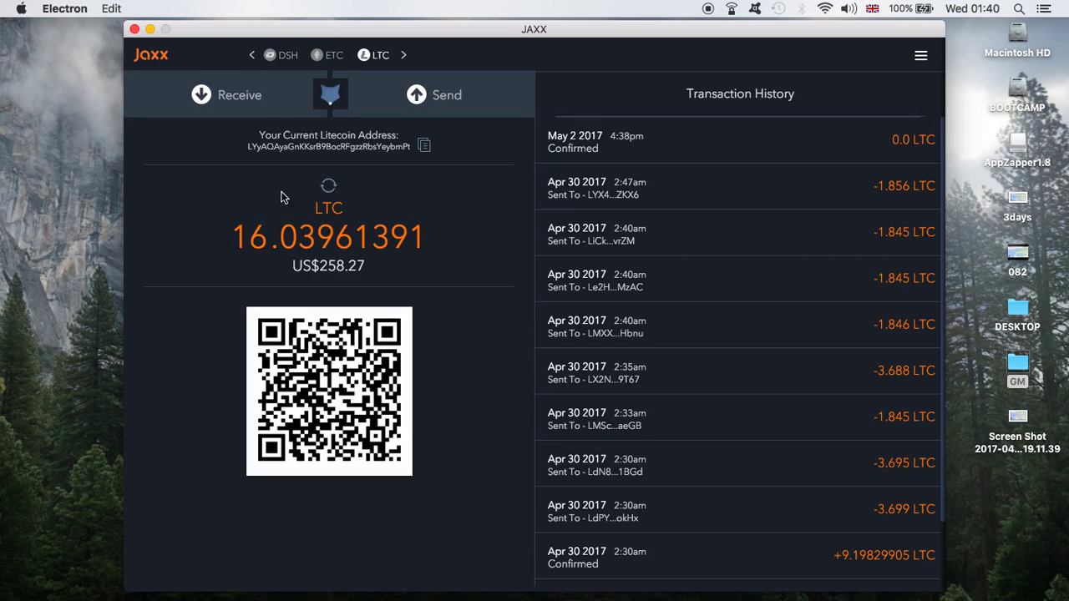
Open Pair / Restore Wallet from Jaxx's tools and acknowledge the warning to reach the backup phrase entry
left_click(921, 55)
left_click(772, 123)
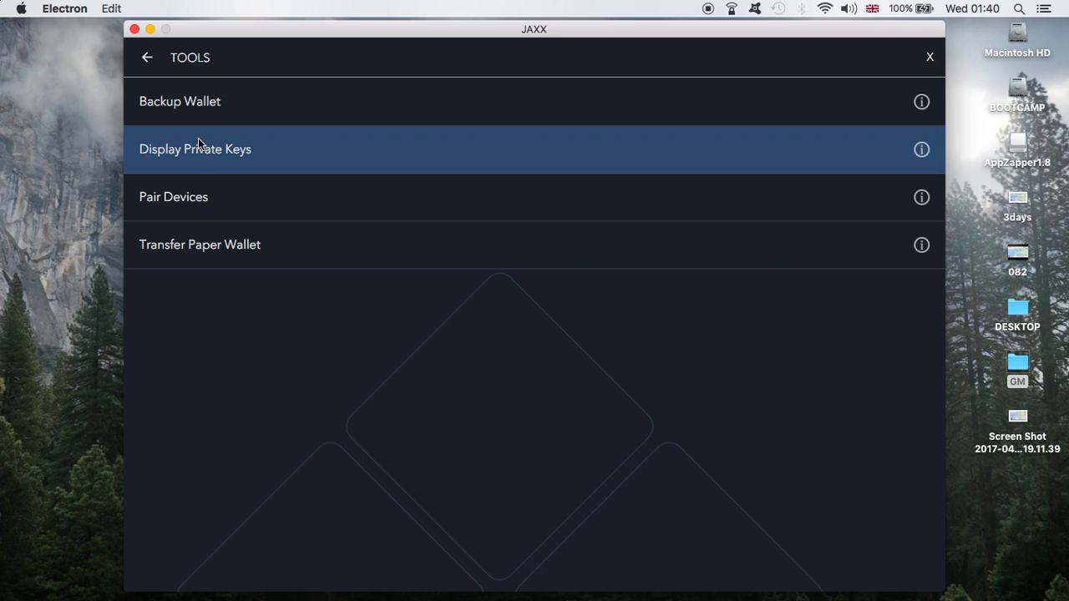
left_click(179, 197)
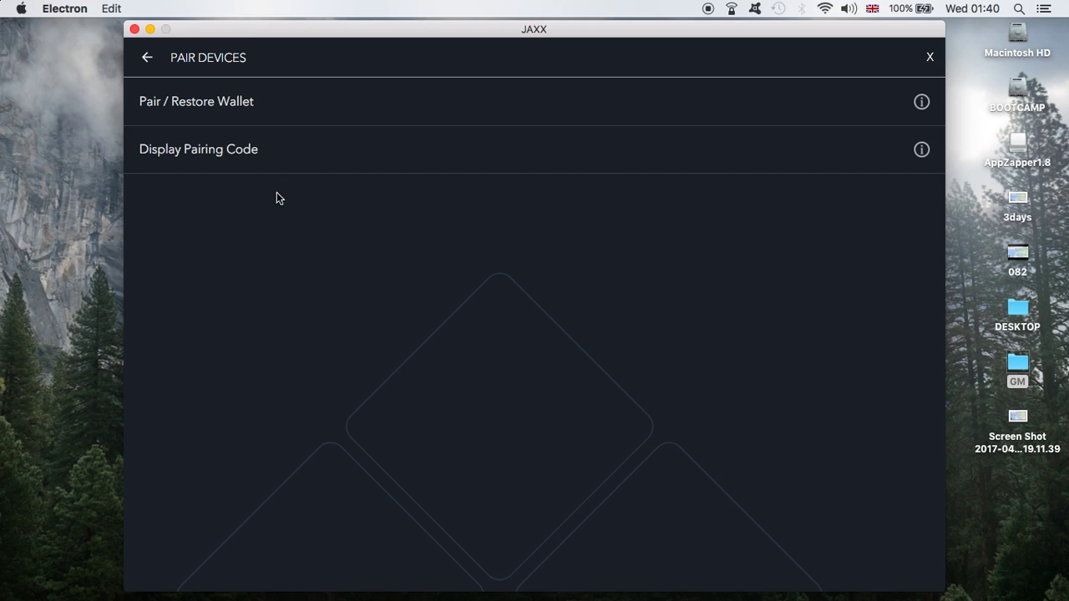
left_click(249, 107)
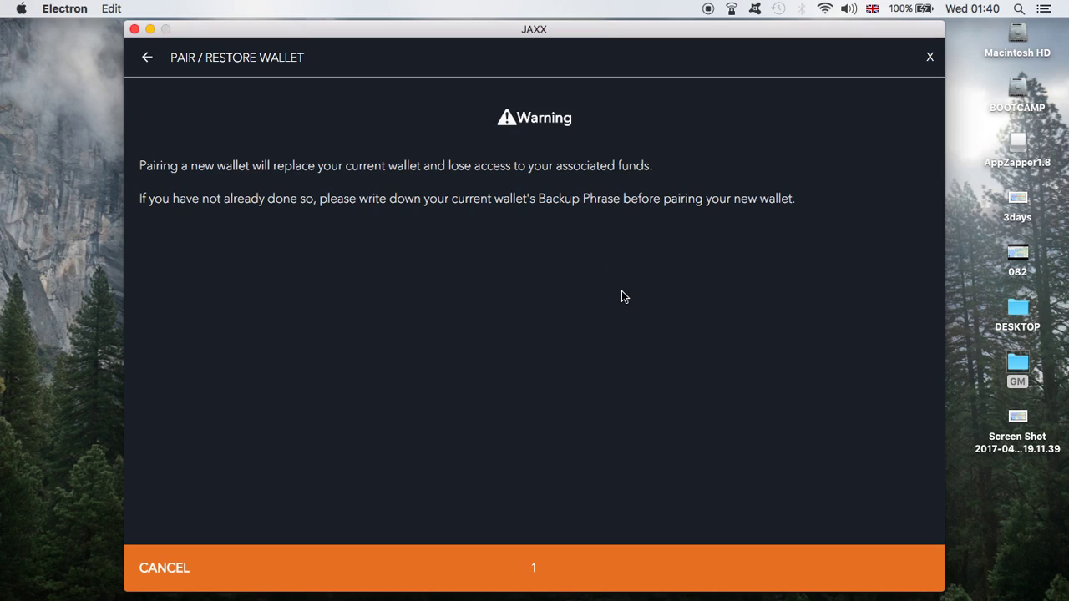
left_click(897, 568)
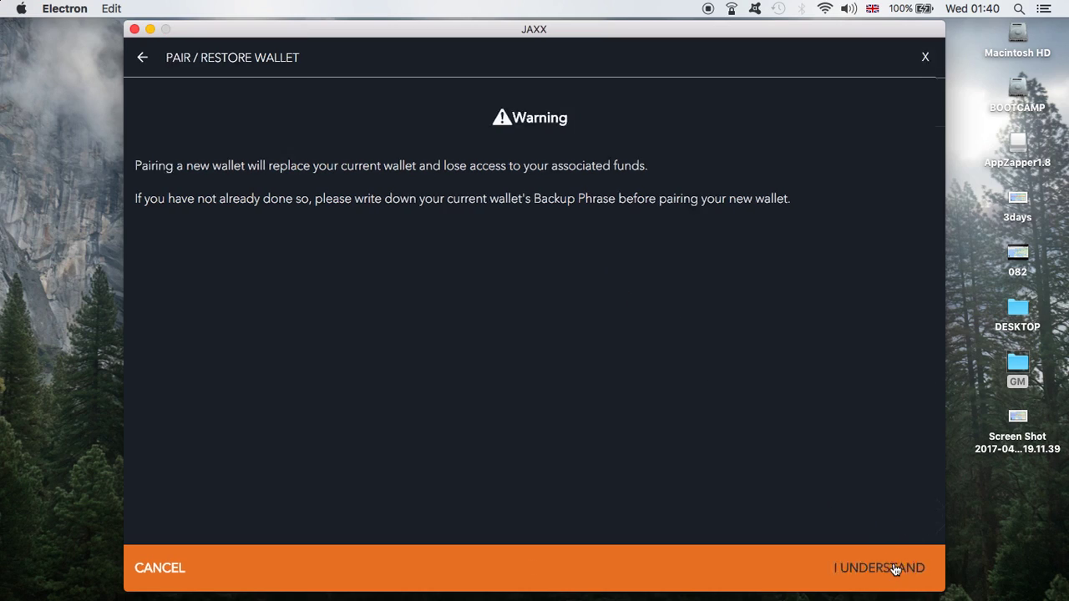
left_click(454, 181)
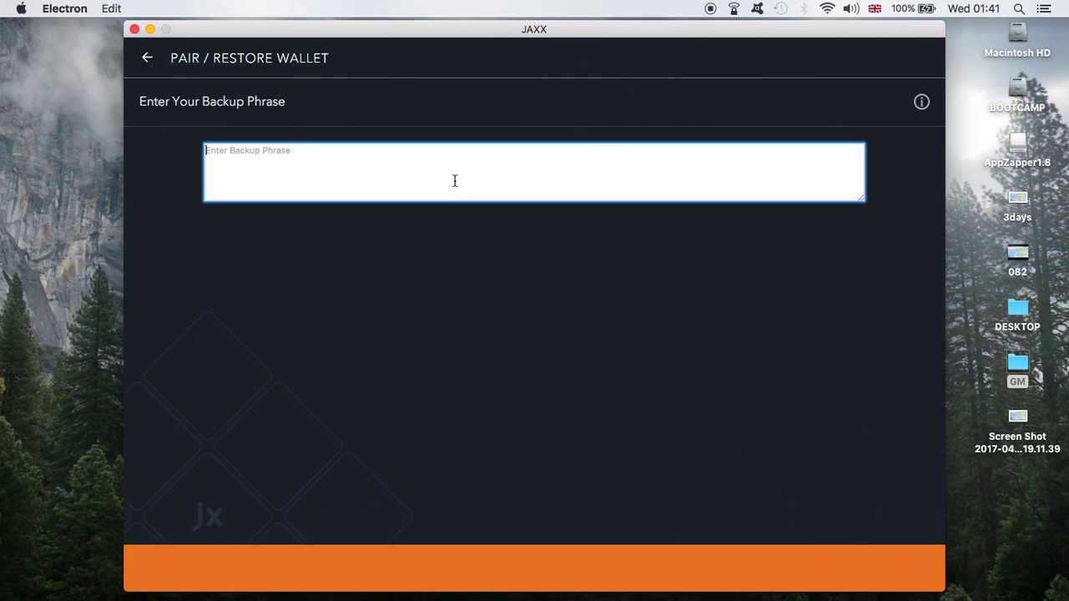
Check the 12-Word Backup Phrase option in Exodus, minimise it and return to Jaxx's backup phrase field
mouse_move(260, 595)
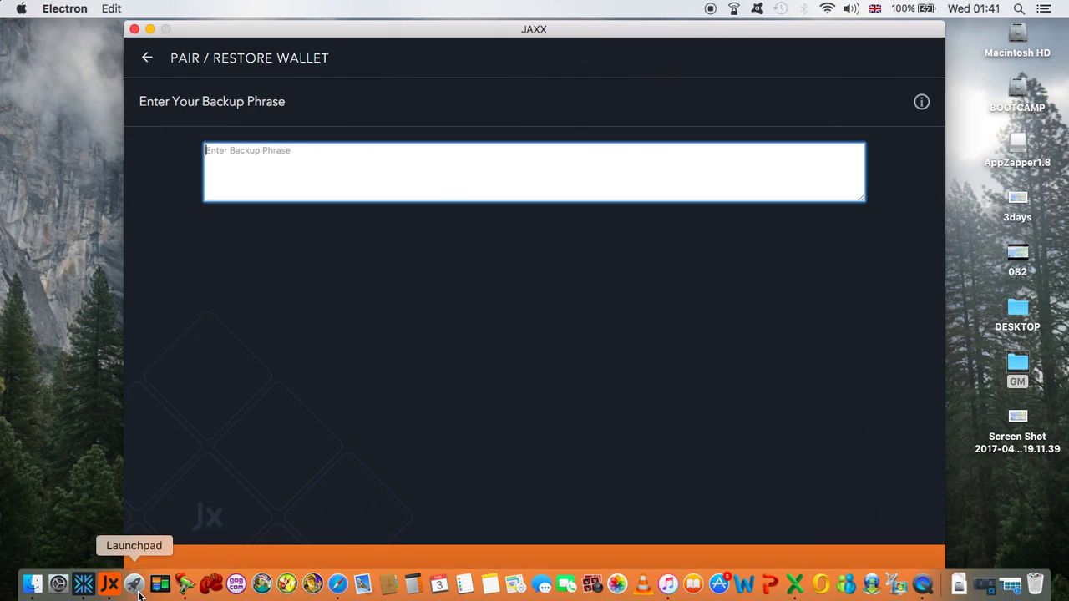
left_click(87, 588)
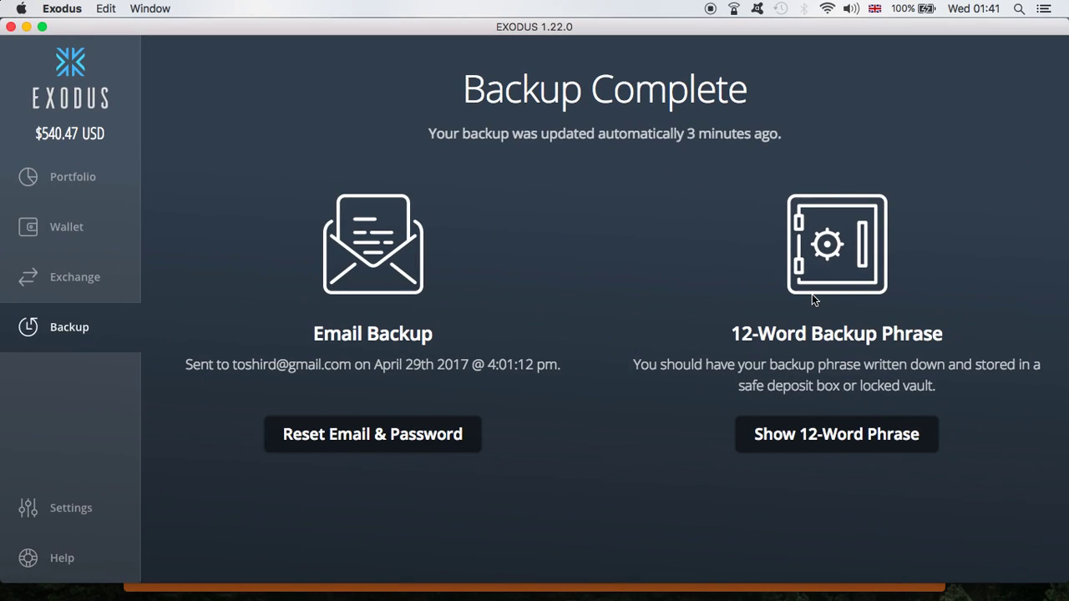
left_click(25, 29)
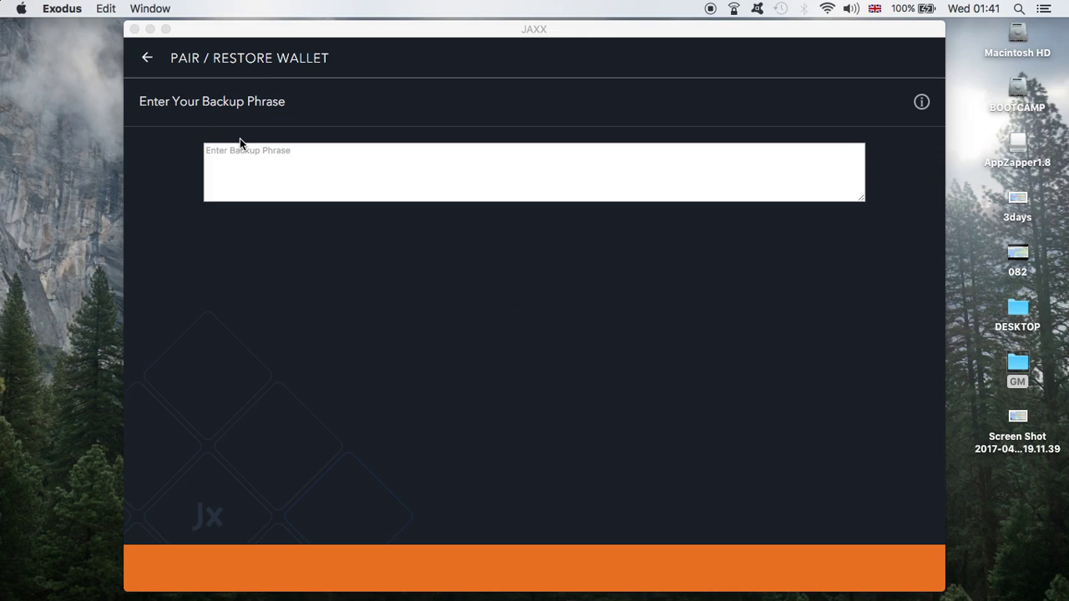
left_click(240, 155)
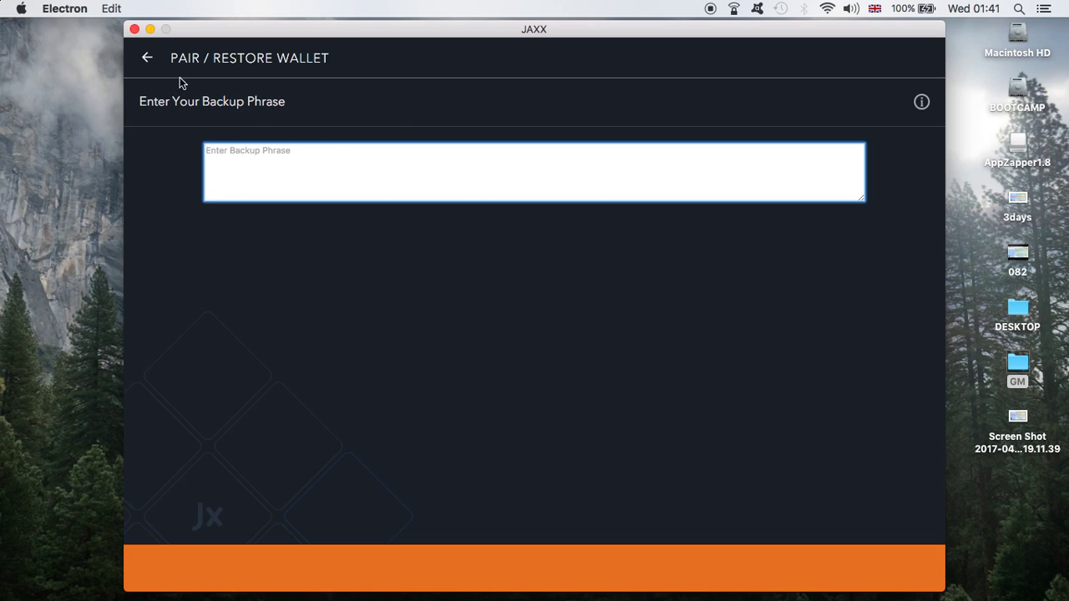
Leave the Pair / Restore Wallet and tools screens without restoring, and show the Bitcoin wallet in Jaxx
left_click(147, 58)
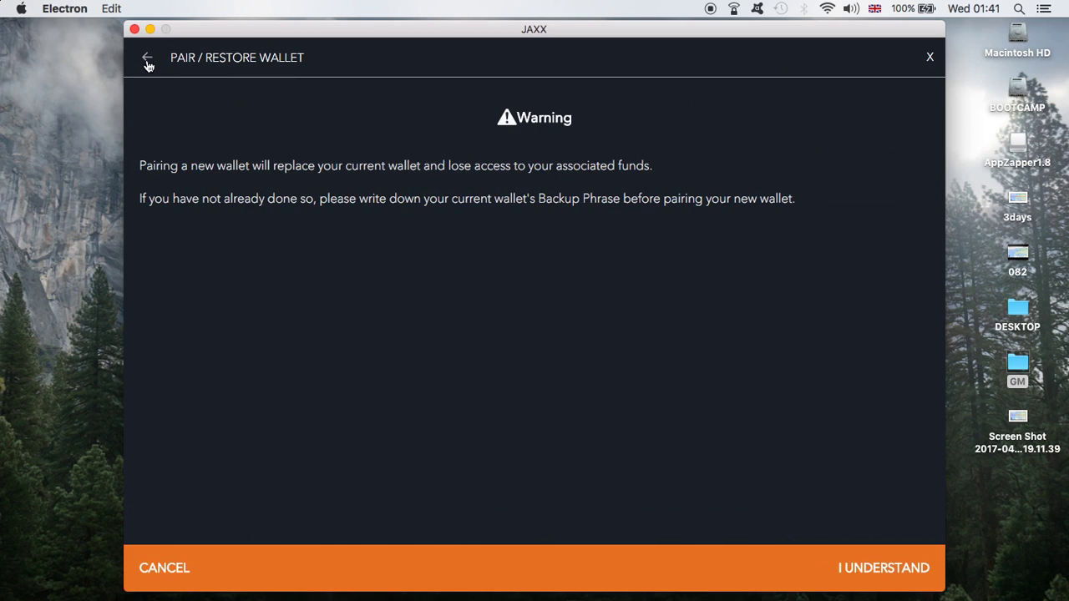
left_click(147, 60)
left_click(147, 60)
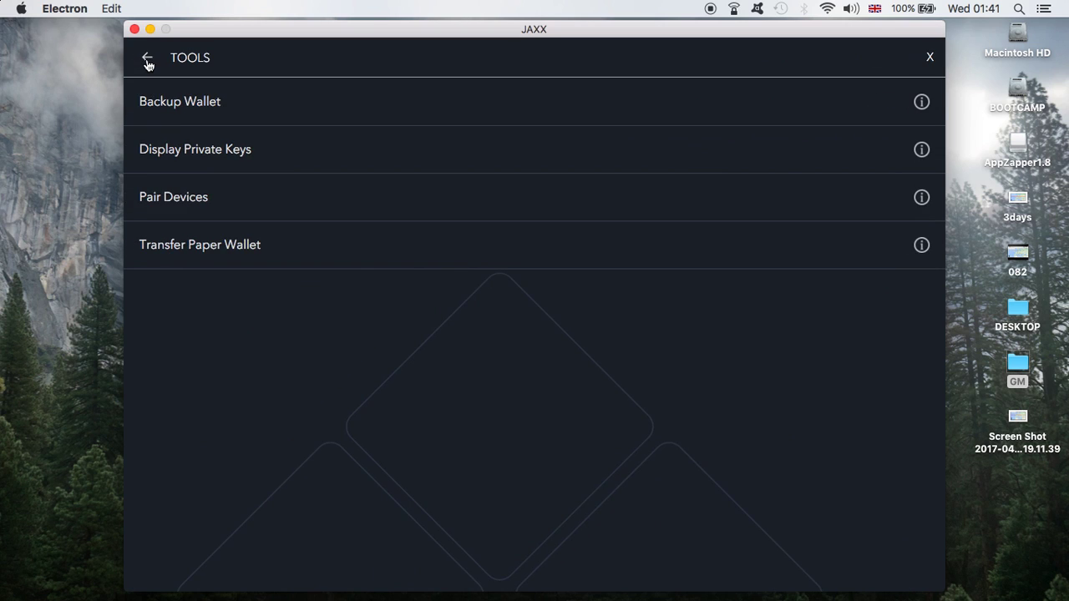
left_click(147, 60)
left_click(176, 178)
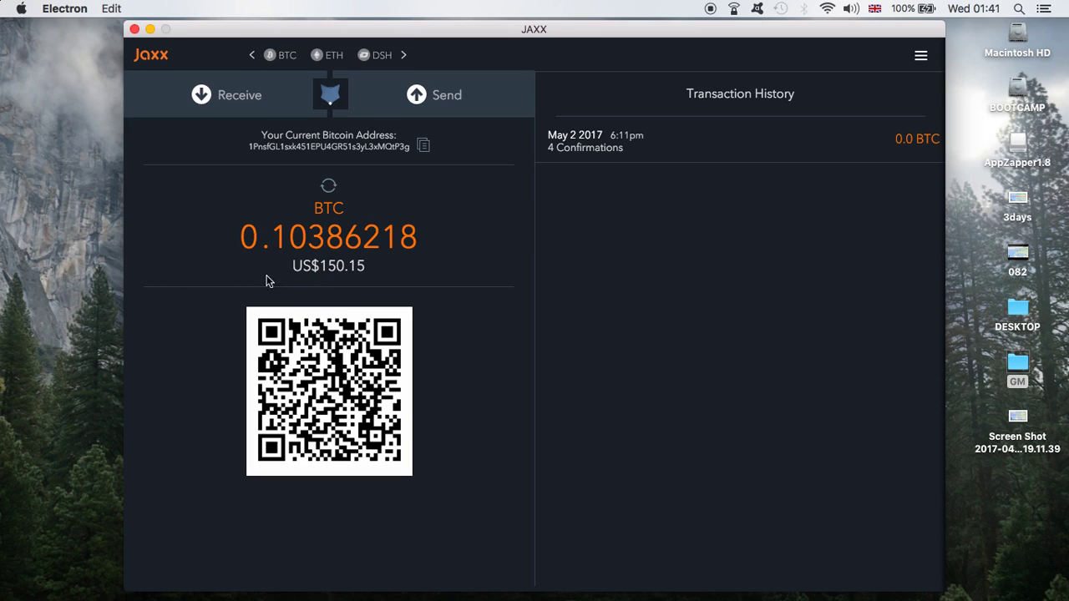
Switch to Exodus, open its Bitcoin wallet and move the window down to compare its balance with Jaxx's
mouse_move(235, 595)
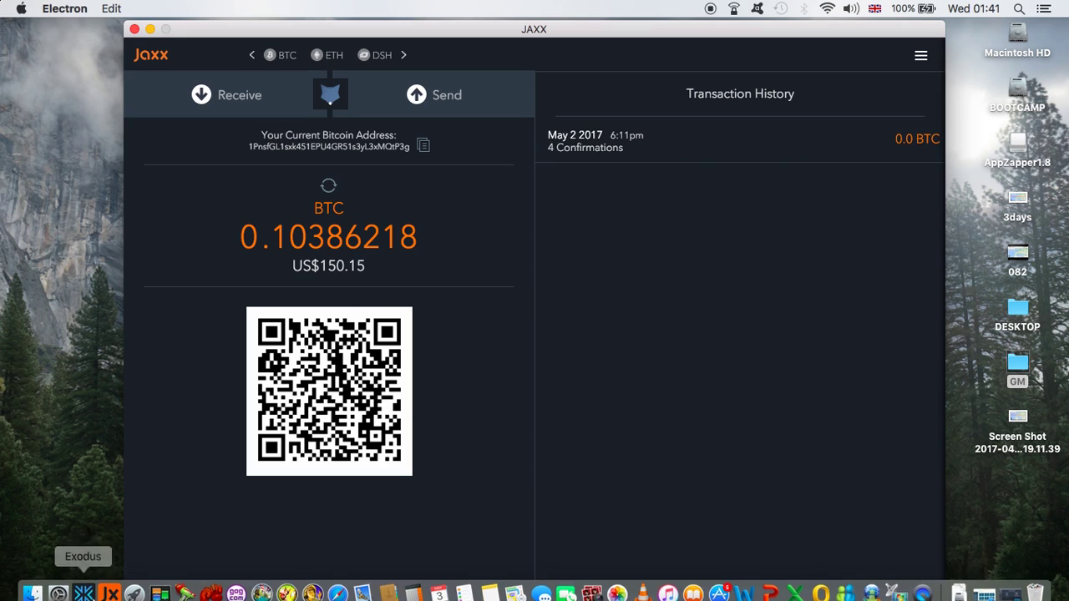
left_click(86, 583)
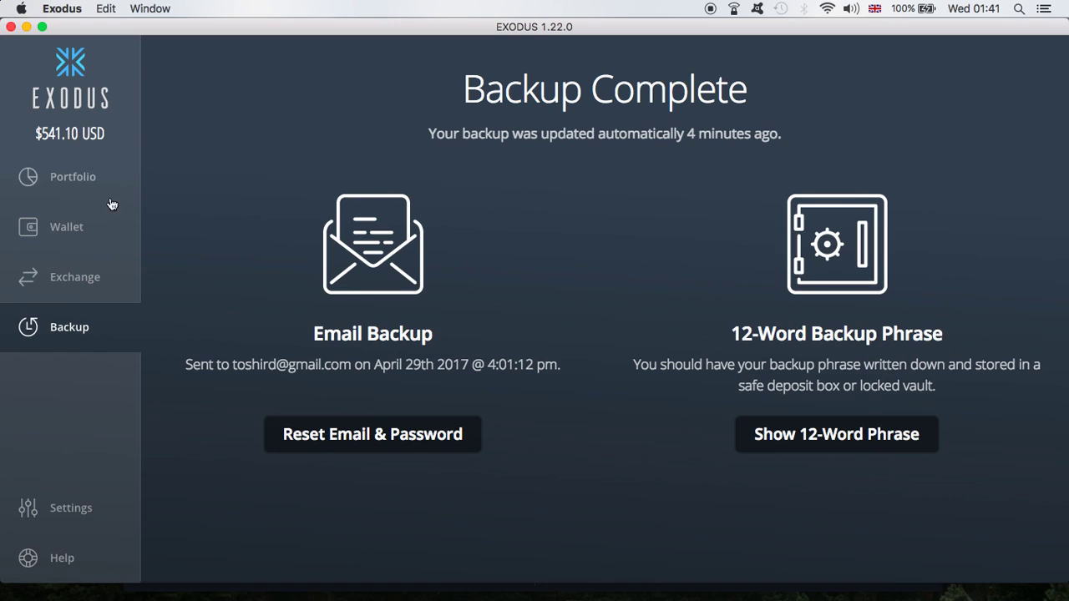
left_click(73, 234)
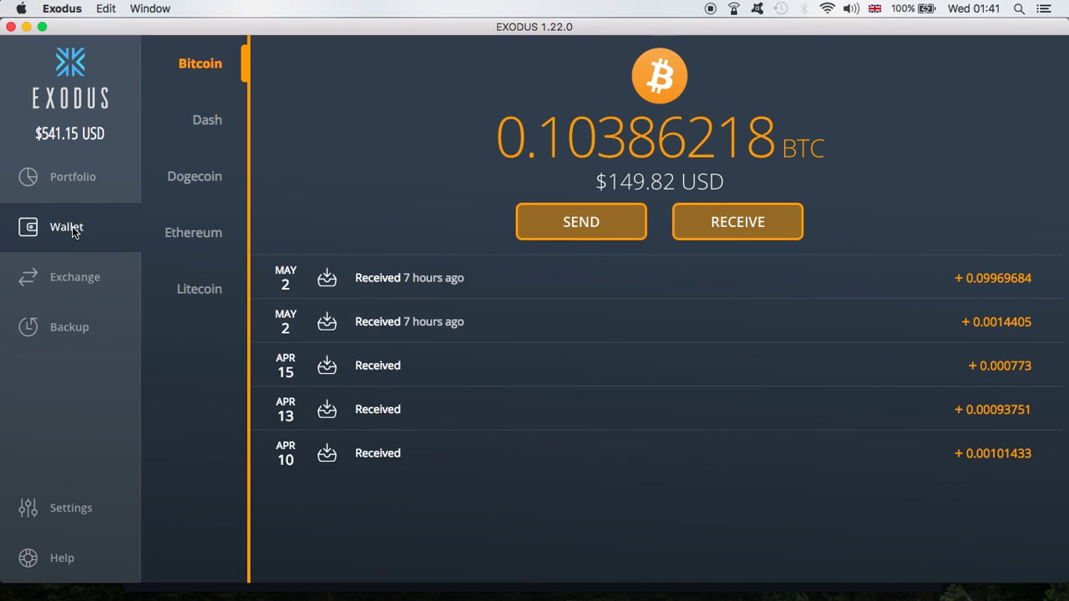
left_click_drag(539, 25, 501, 294)
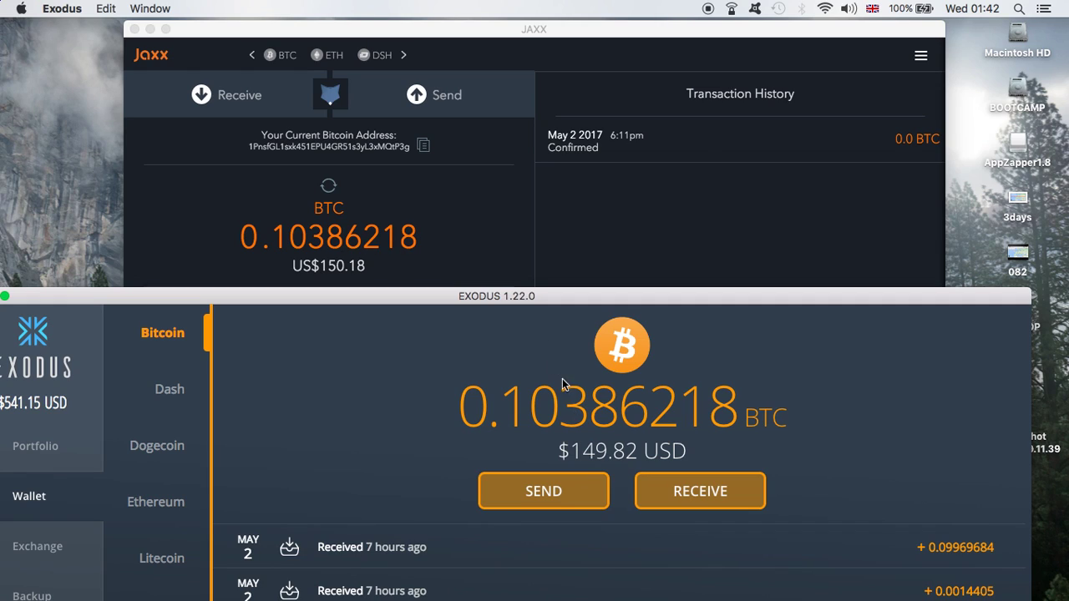
Show the Dash wallet in both Jaxx and Exodus to compare balances, and bring Jaxx back to the front
left_click(498, 237)
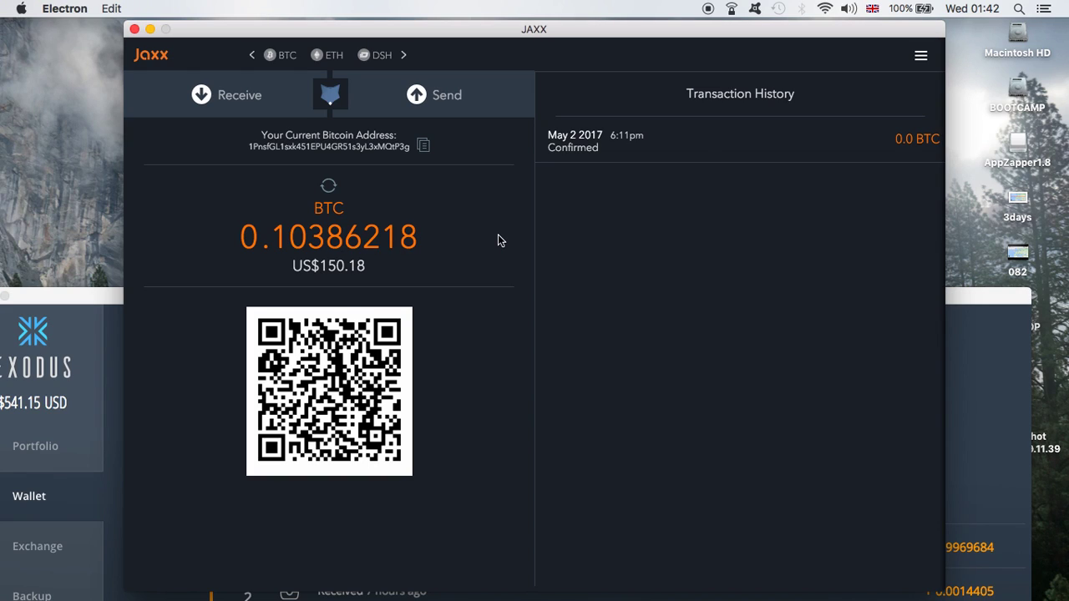
left_click(384, 59)
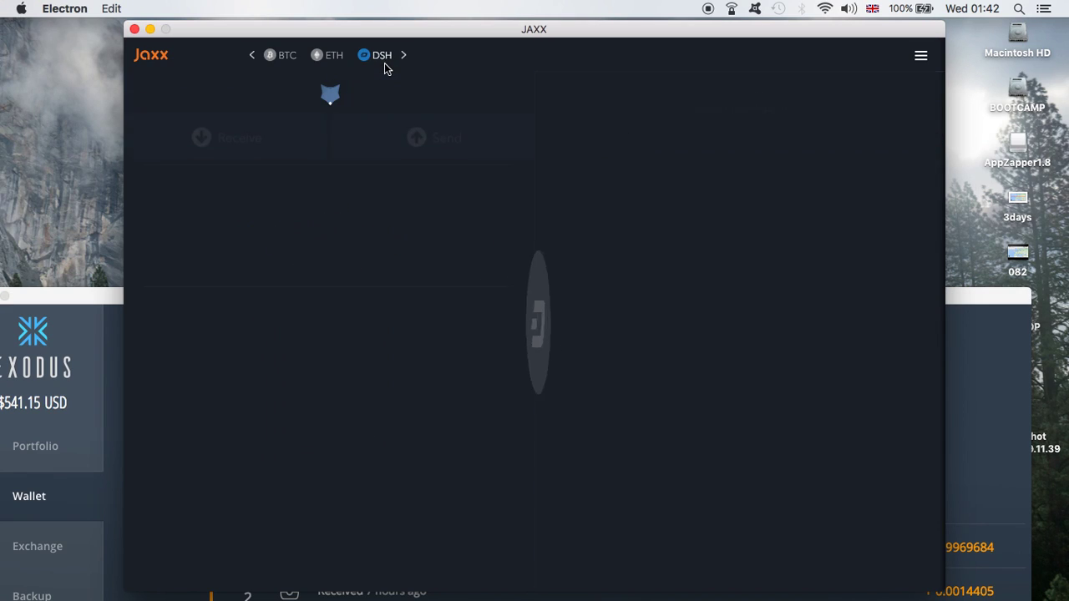
left_click(94, 426)
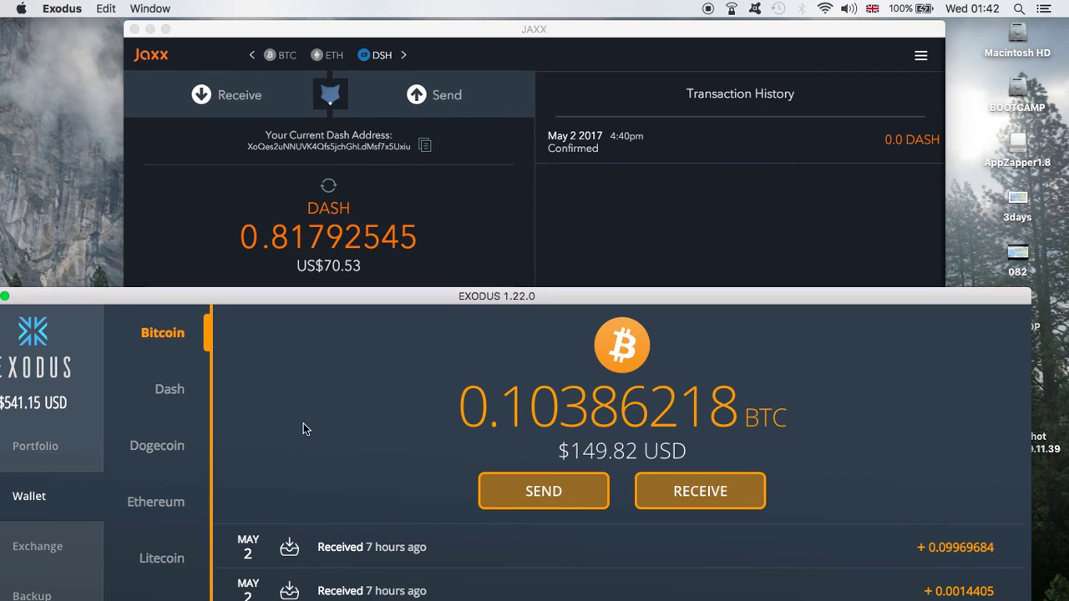
left_click(169, 390)
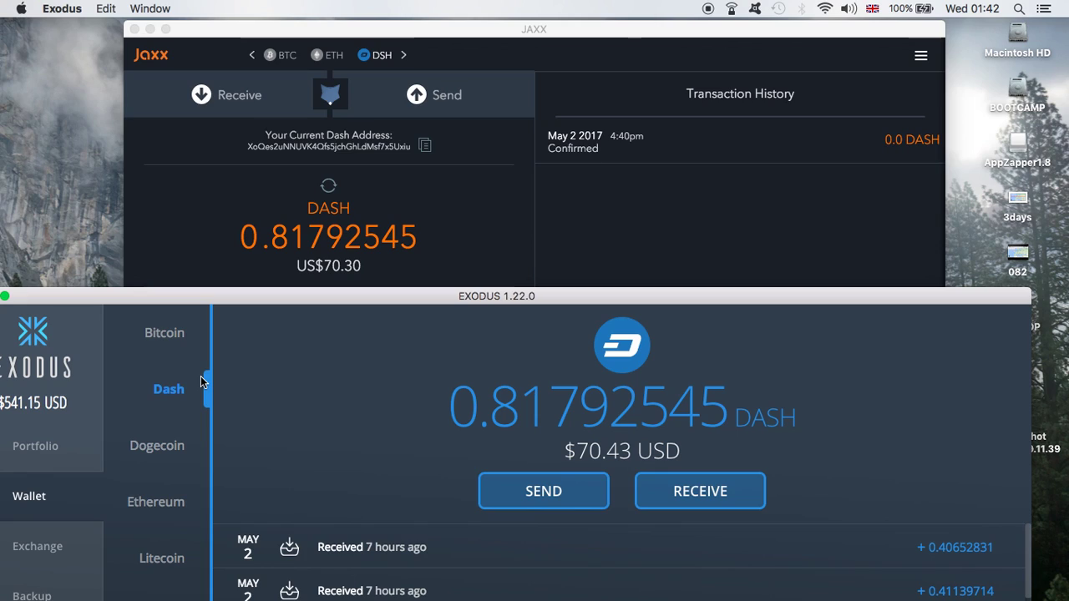
left_click(170, 216)
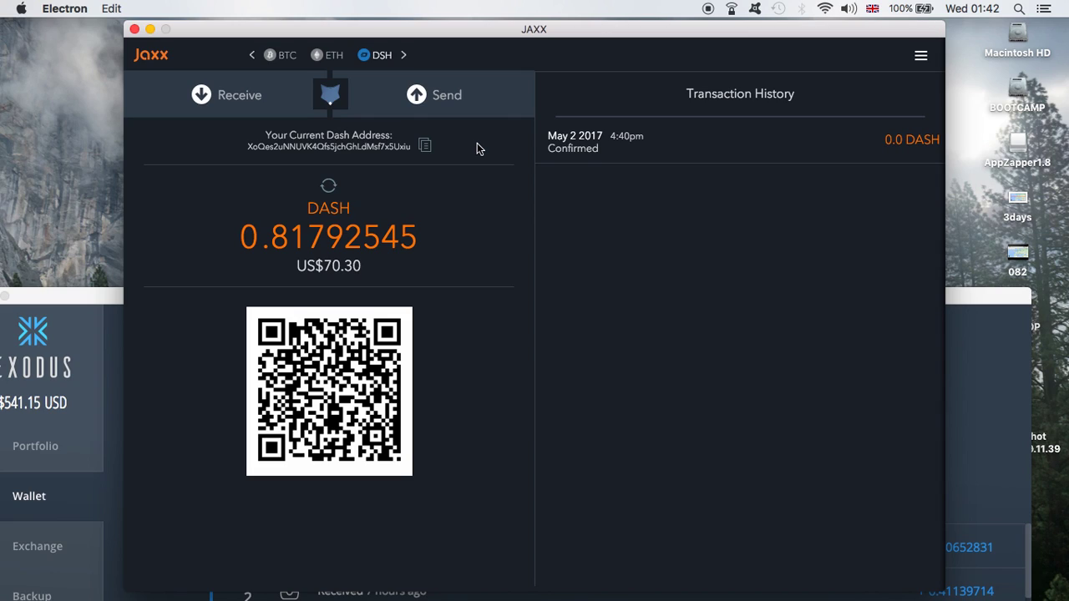
Show the Litecoin wallet in both Jaxx and Exodus to compare balances, and refresh the Exodus one
left_click(405, 56)
left_click(404, 56)
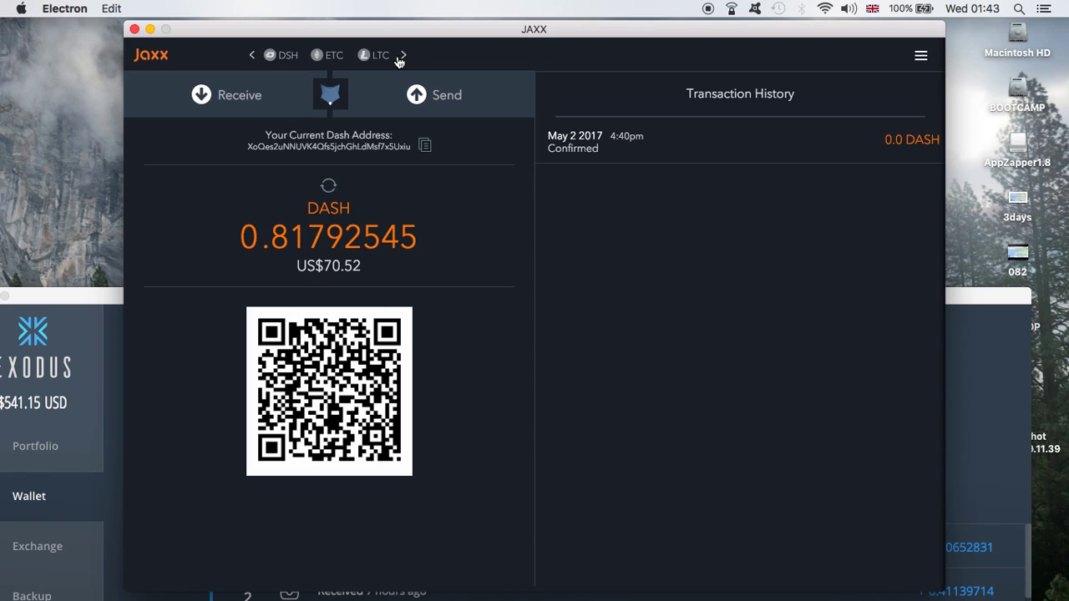
left_click(381, 59)
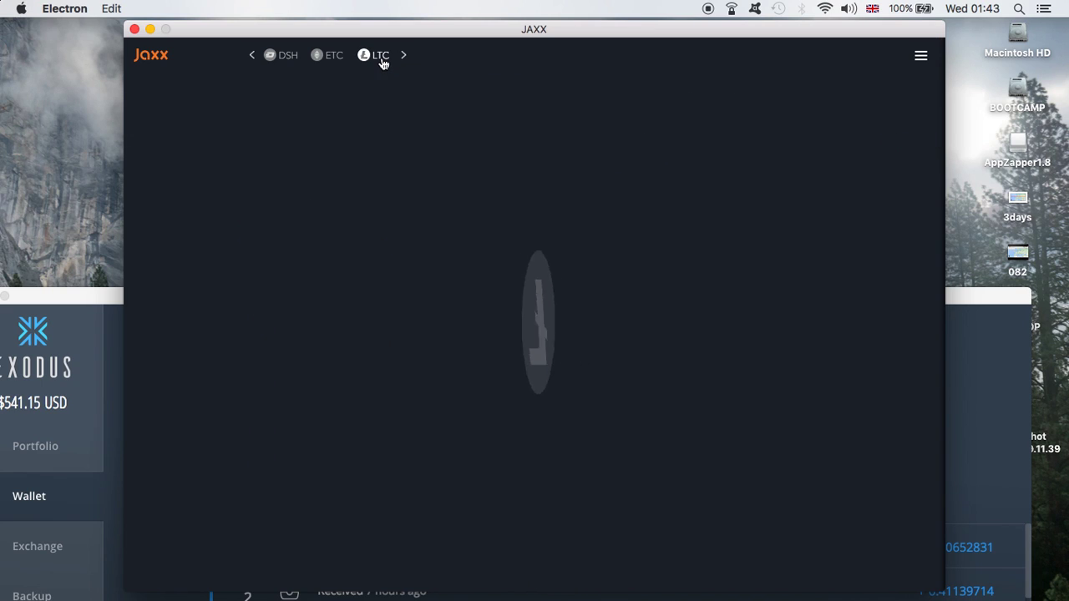
left_click(103, 378)
left_click(172, 566)
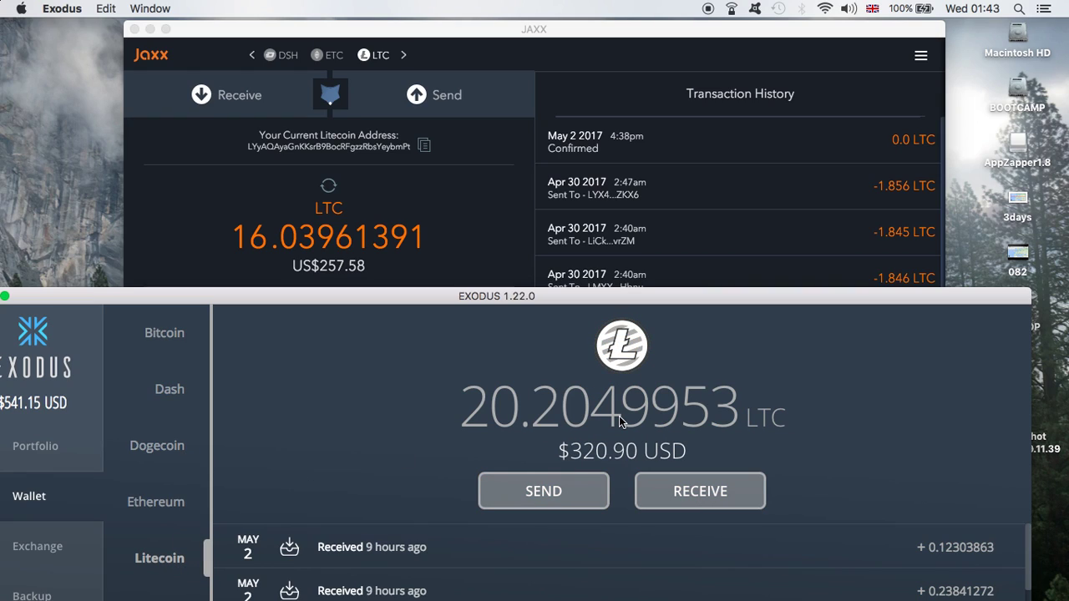
left_click(626, 370)
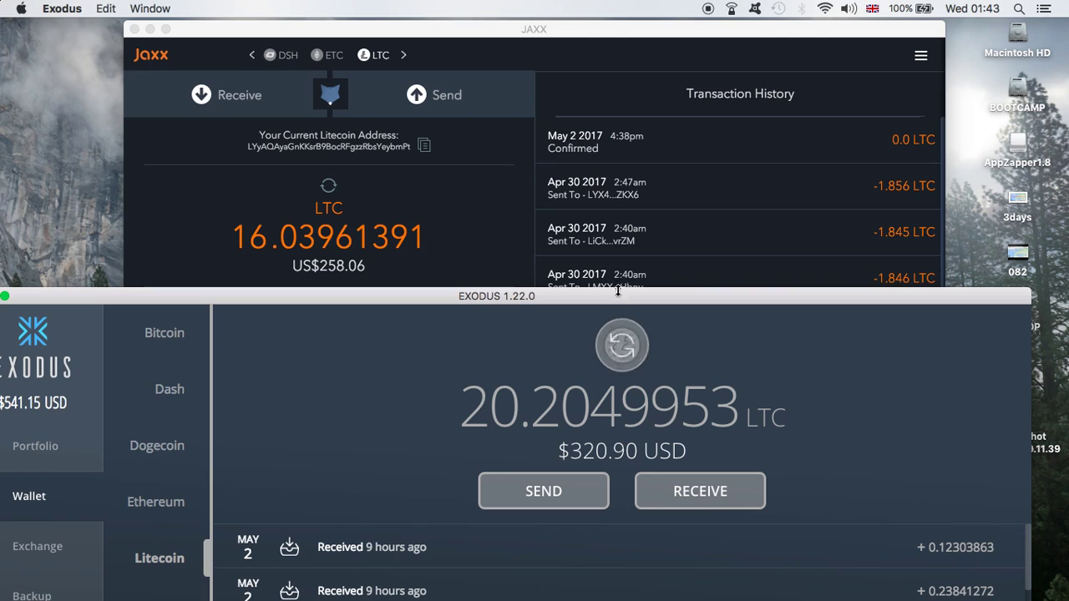
Move the Exodus window up to review its Litecoin transactions, lower it again and bring Jaxx's Litecoin history to the front
left_click_drag(618, 303, 586, 28)
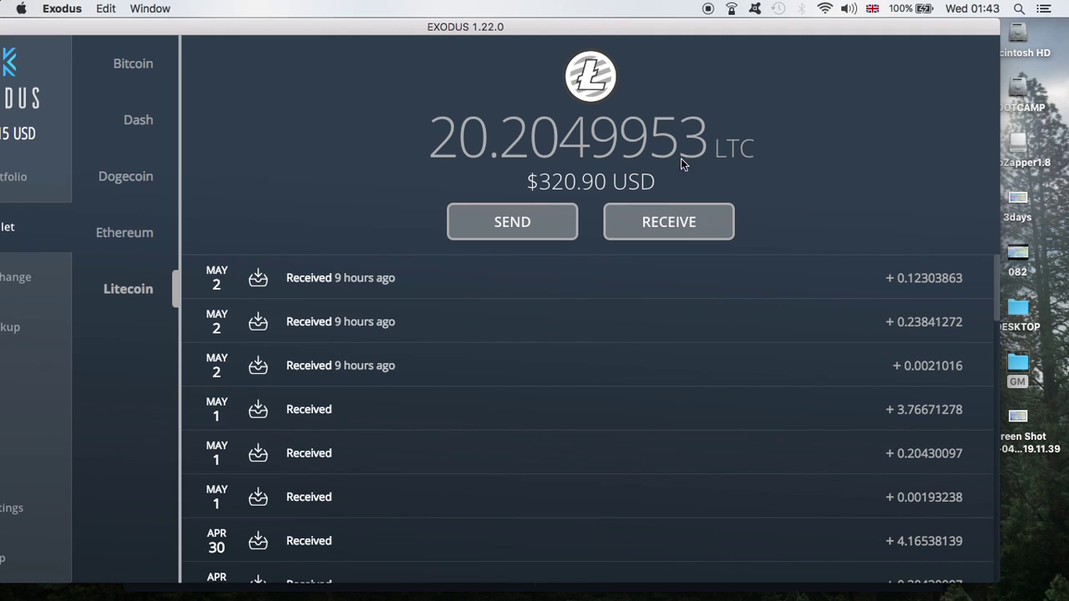
left_click_drag(326, 26, 366, 357)
left_click(351, 194)
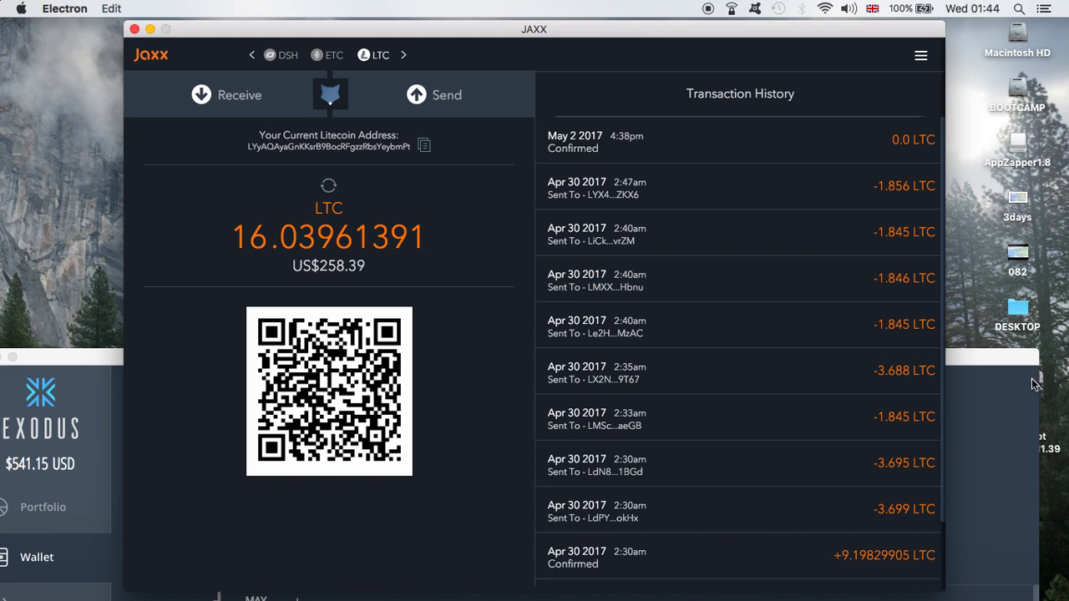
Place the Exodus window just below Jaxx's Litecoin balance and alternate between both wallets to compare the amounts
left_click(987, 399)
left_click_drag(750, 360, 785, 283)
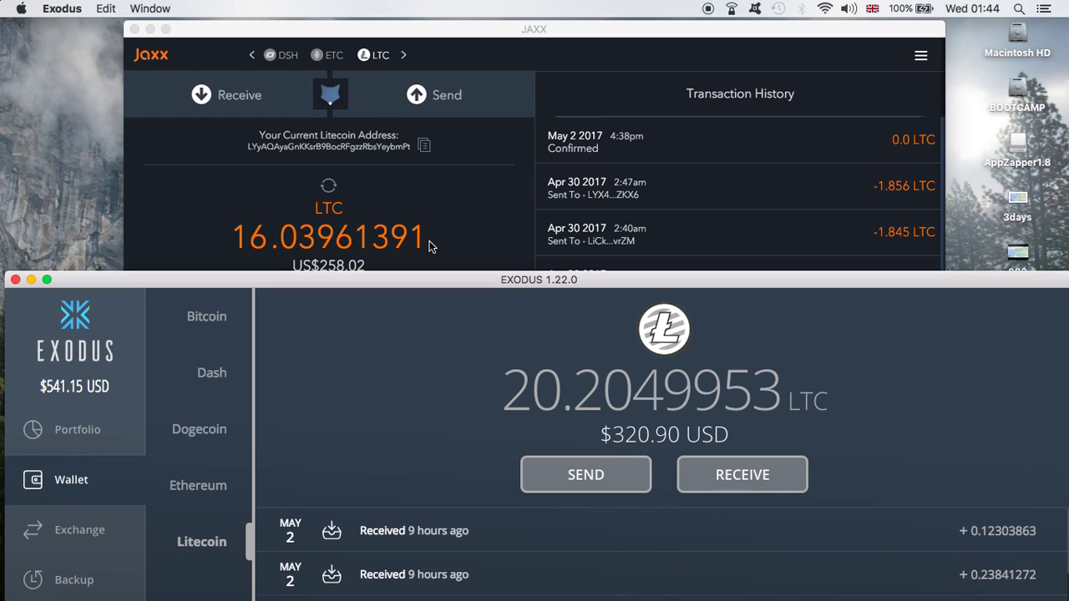
left_click(469, 193)
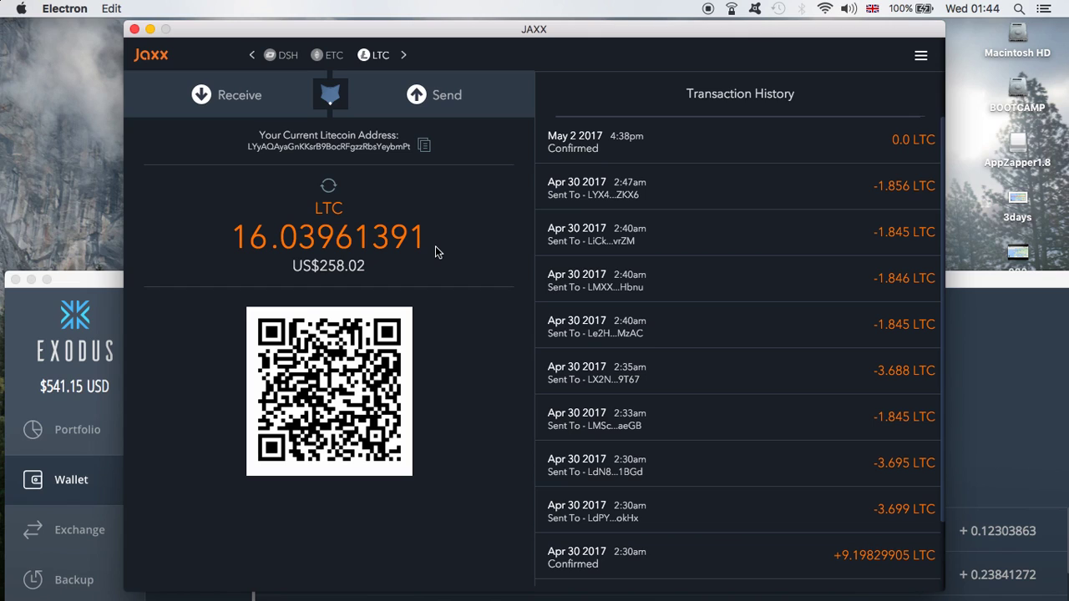
left_click(1044, 357)
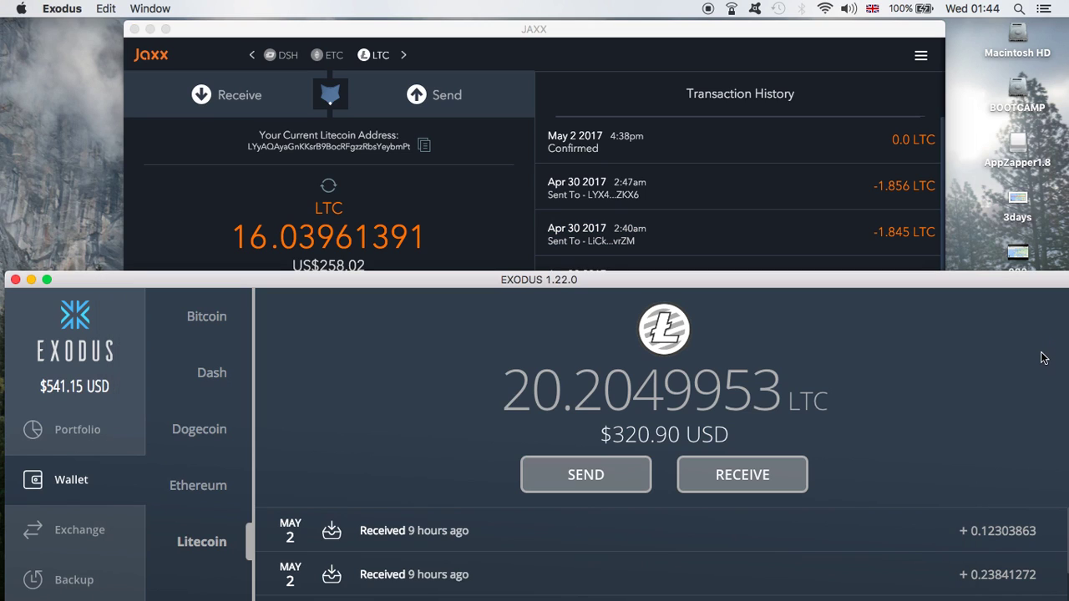
Move Exodus fully into view and look through its Bitcoin wallet, Exchange, Portfolio and Backup pages
left_click_drag(859, 283, 855, 23)
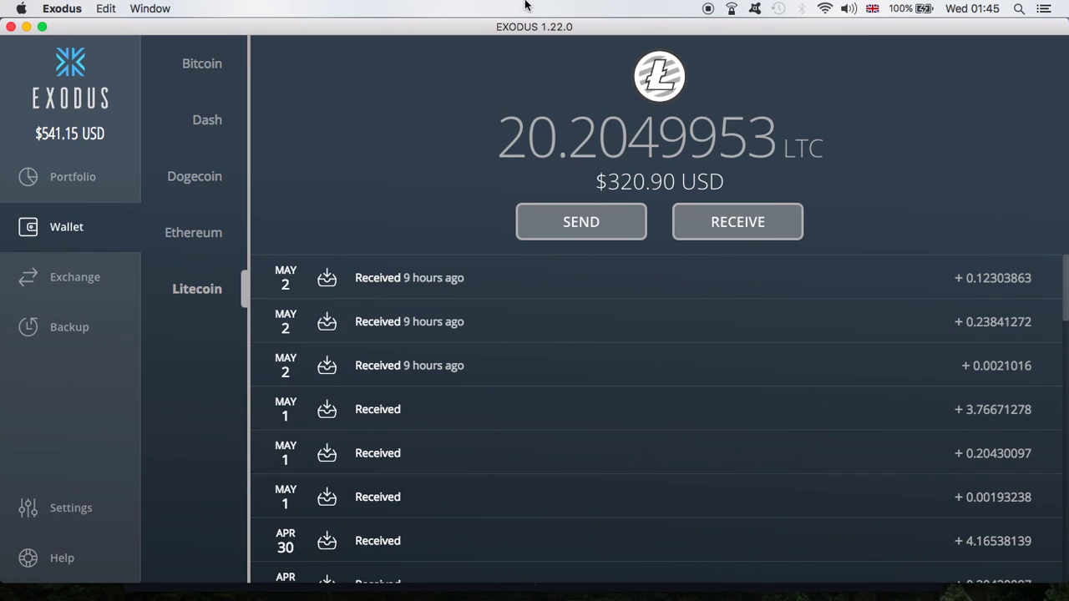
left_click(198, 73)
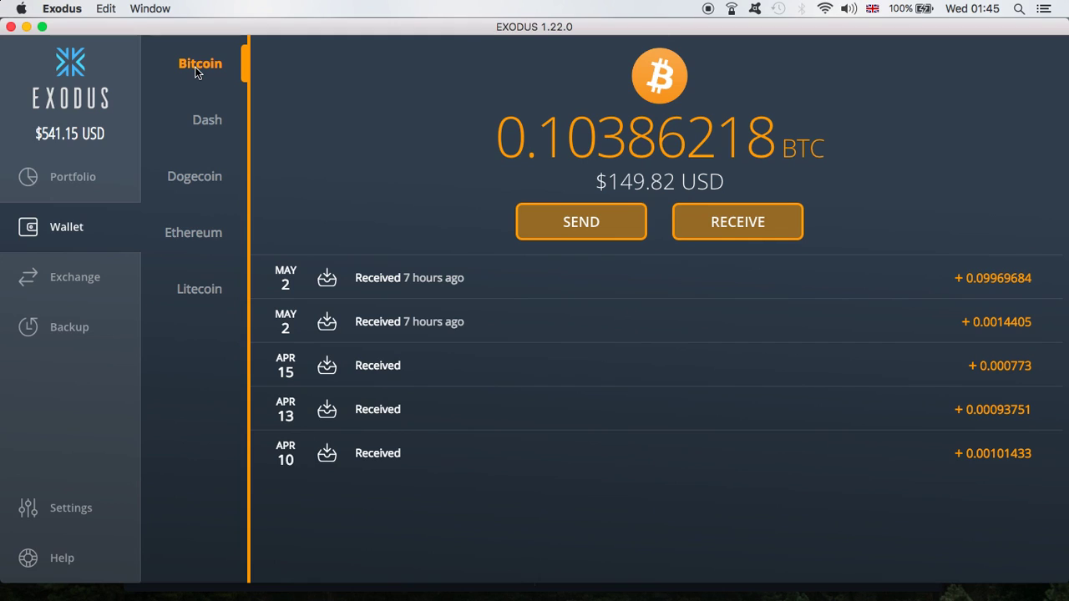
left_click(90, 278)
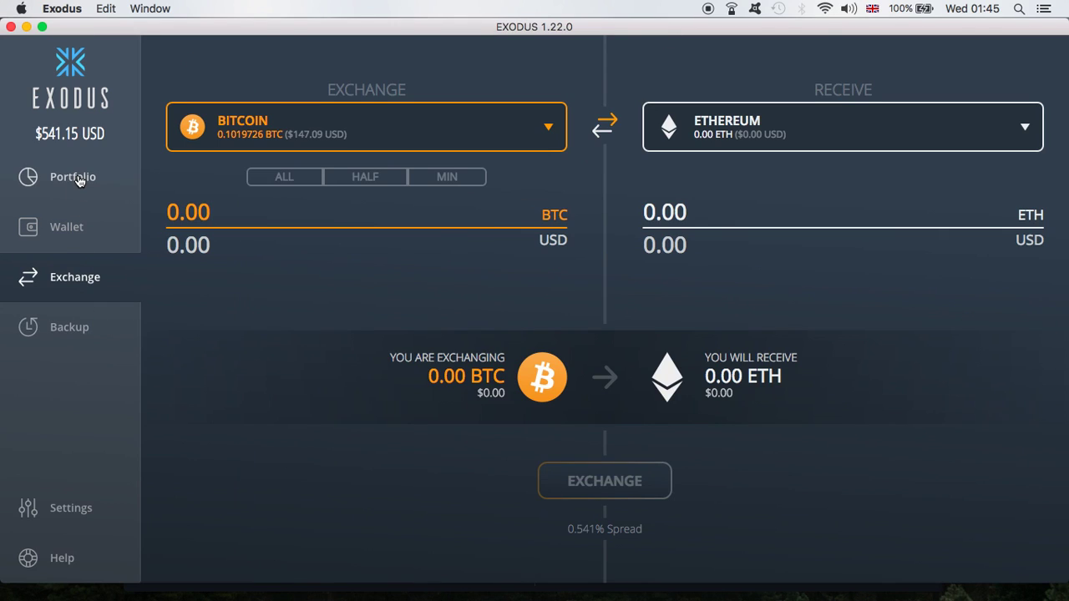
left_click(78, 179)
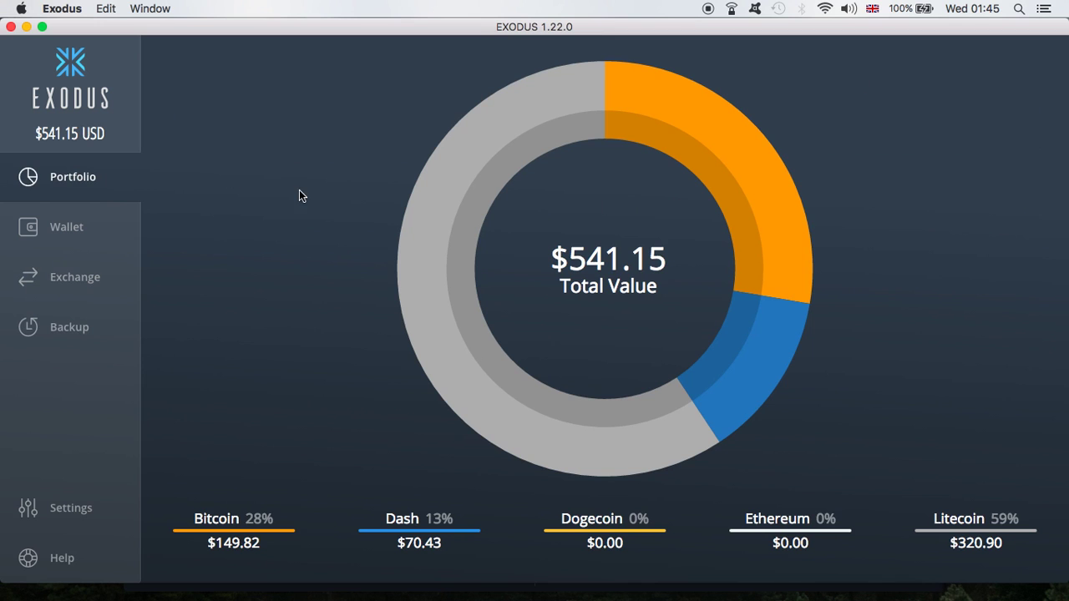
left_click(76, 229)
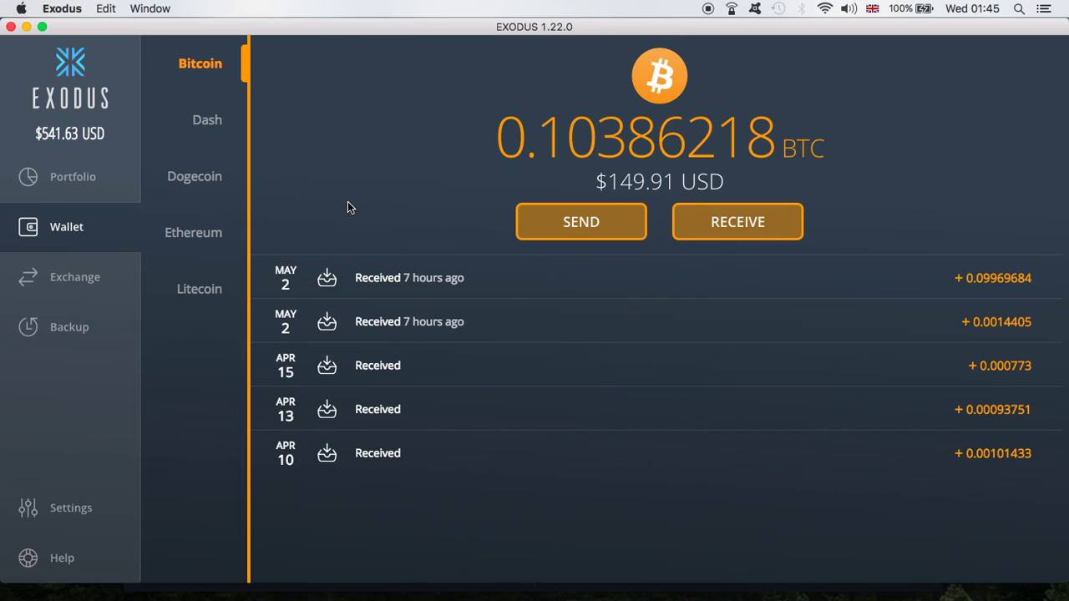
left_click(67, 332)
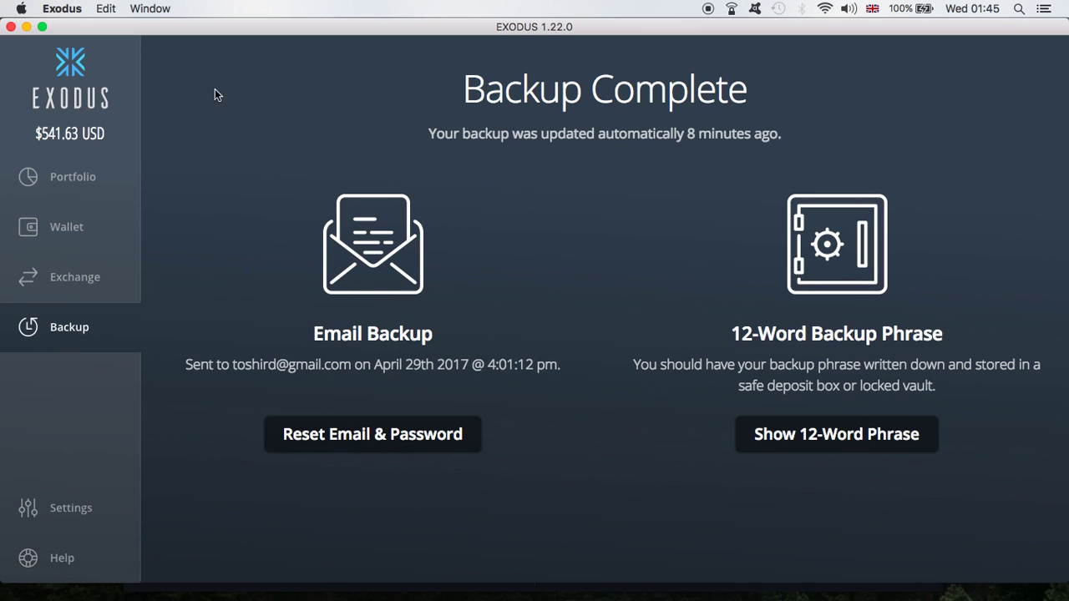
Minimise Exodus, show the Dash wallet in Jaxx and bring BTC back into the coin selector
left_click(26, 27)
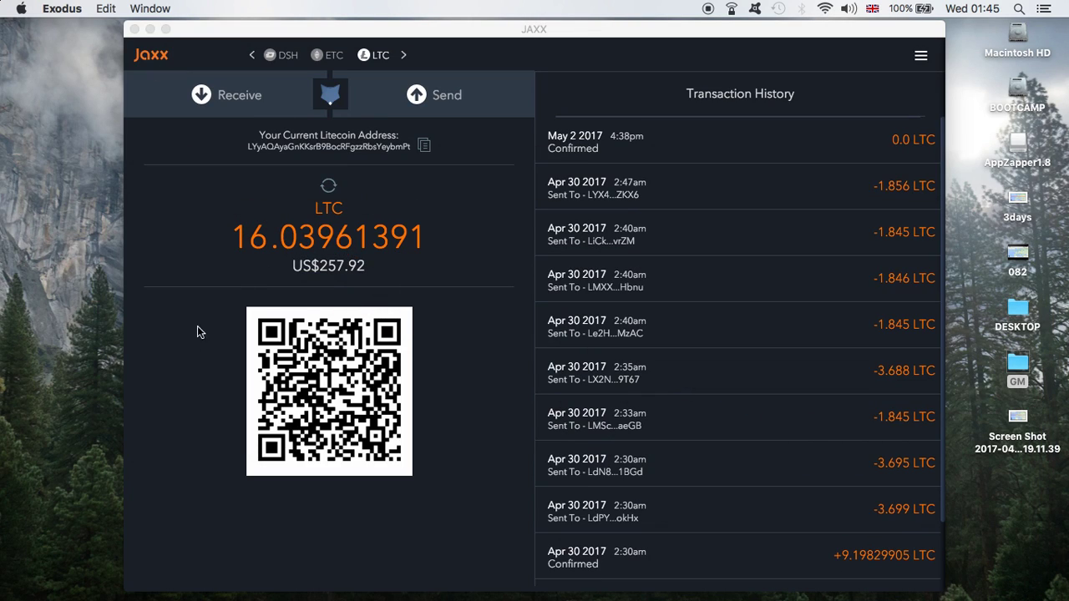
left_click(184, 360)
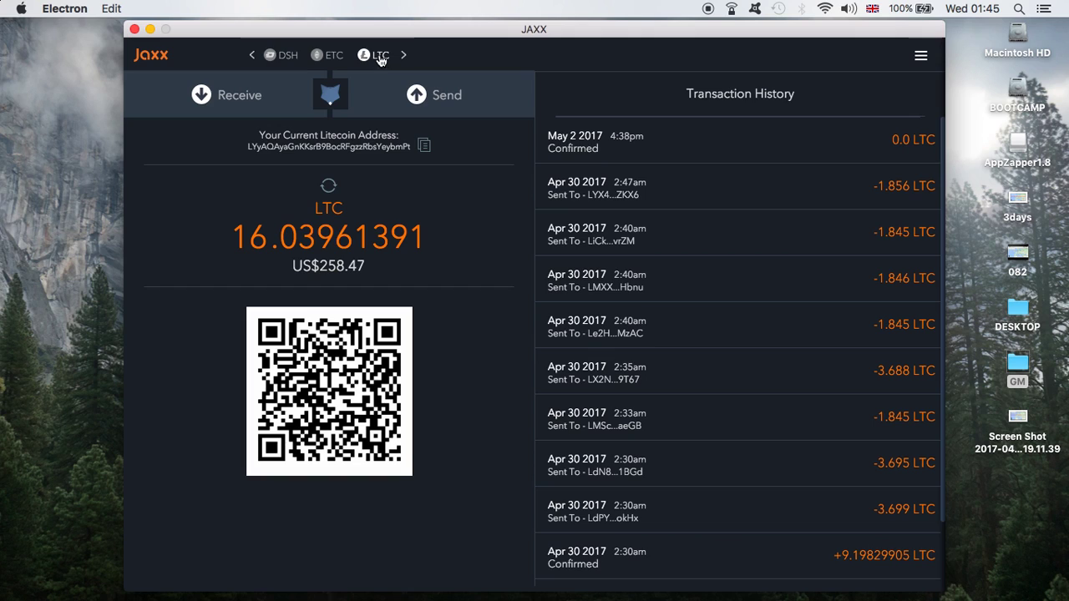
left_click(276, 57)
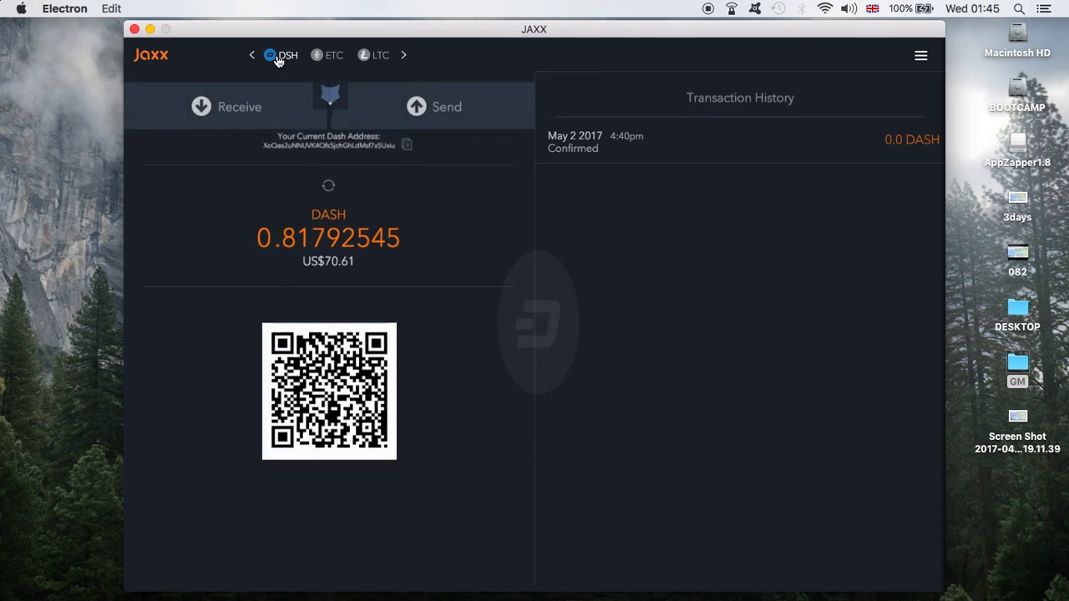
left_click(254, 59)
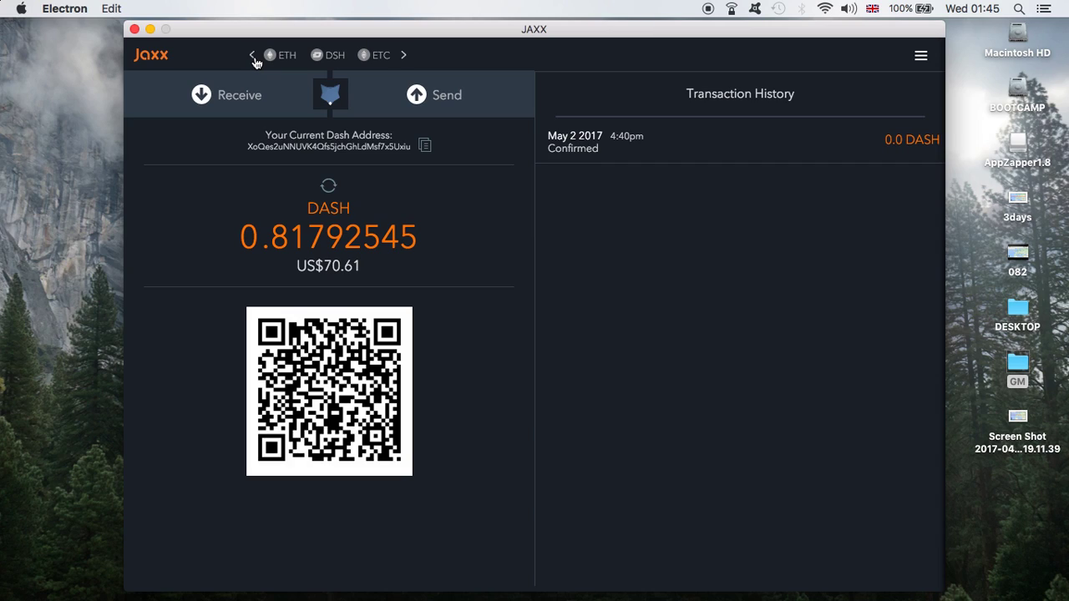
left_click(254, 58)
Switch to Safari and bring up the Genesis Mining dashboard
mouse_move(238, 597)
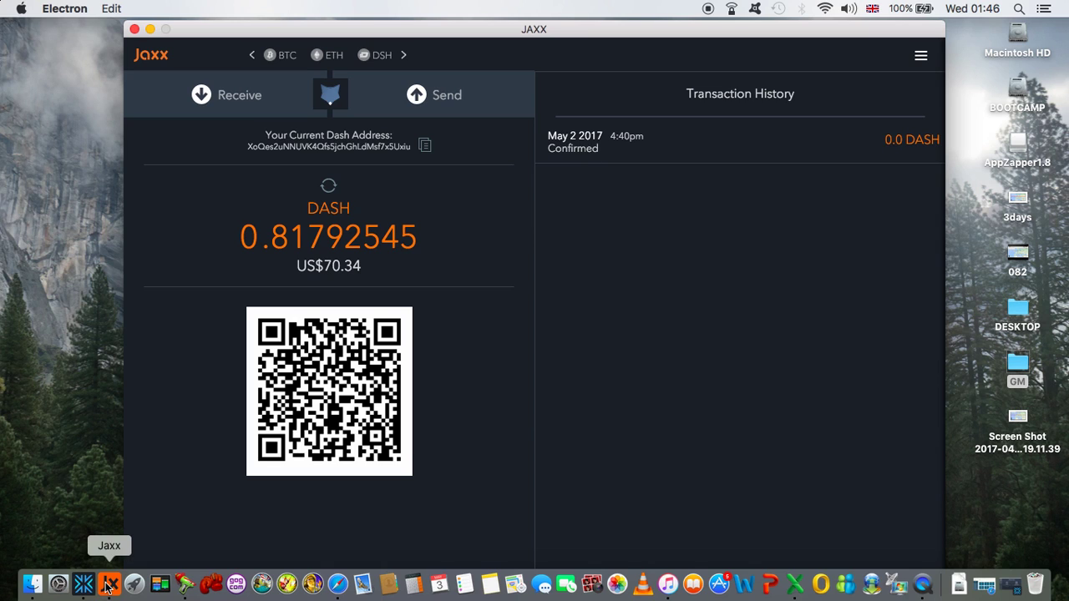
left_click(341, 588)
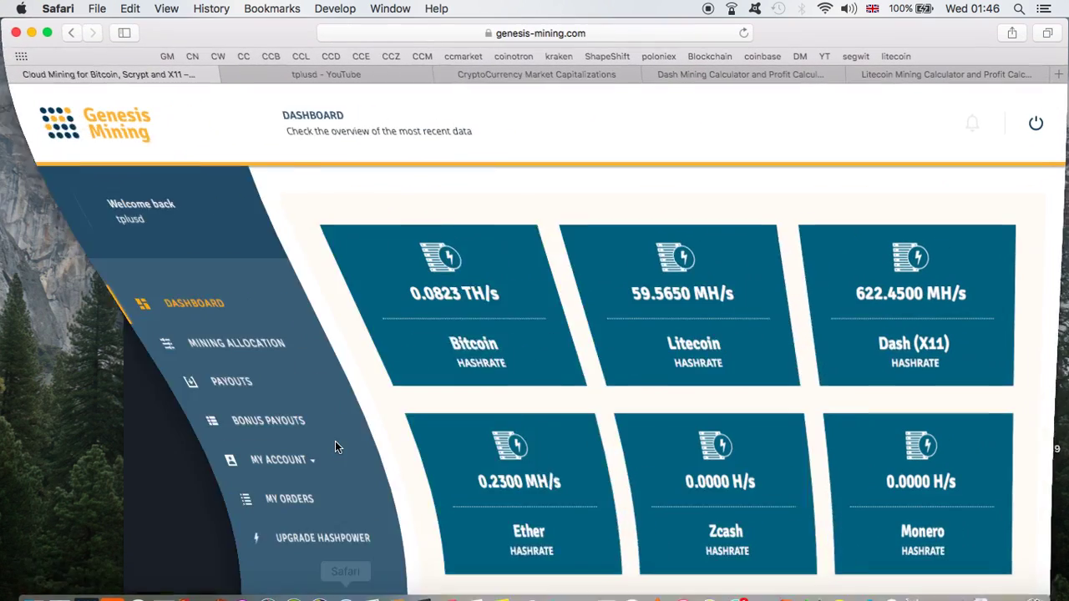